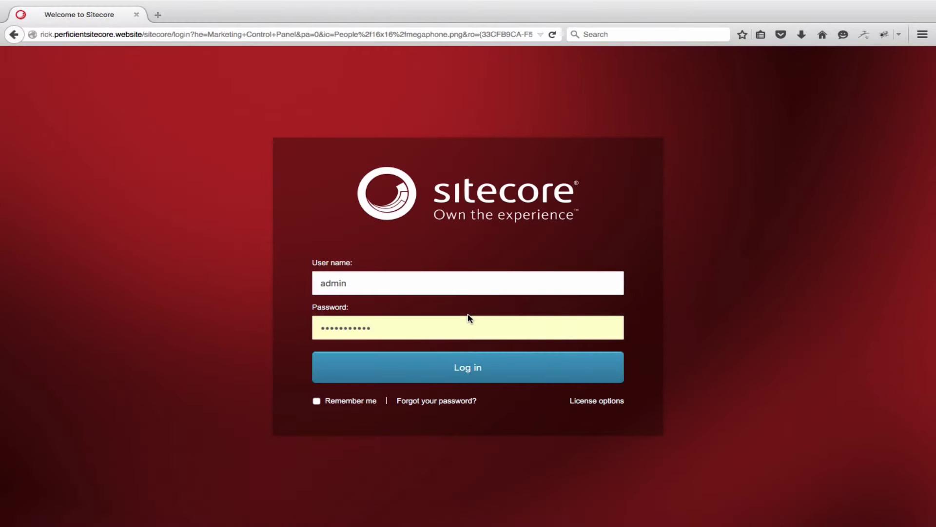
- Sign in, open the Marketing Control Panel from the Launchpad, and expand the Goals node
{"action": "left_click", "coordinate": [441, 379]}
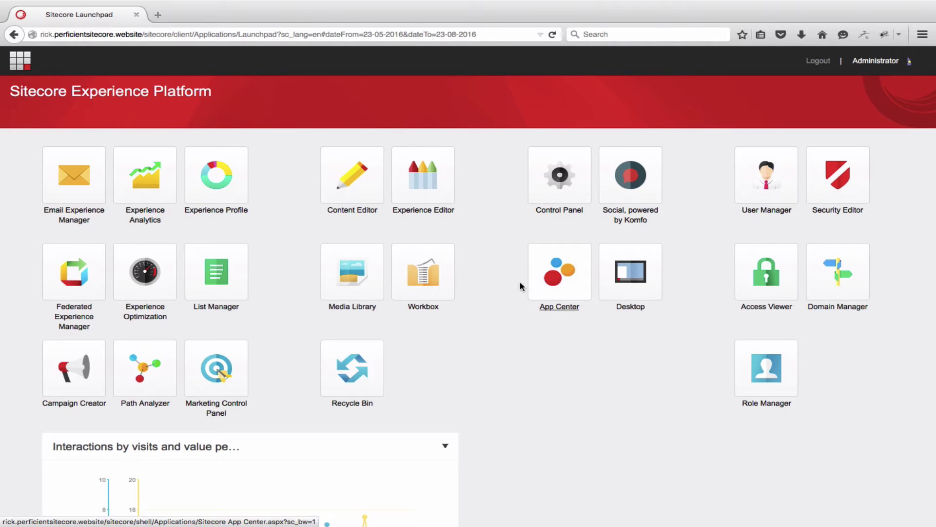
{"action": "left_click", "coordinate": [240, 375]}
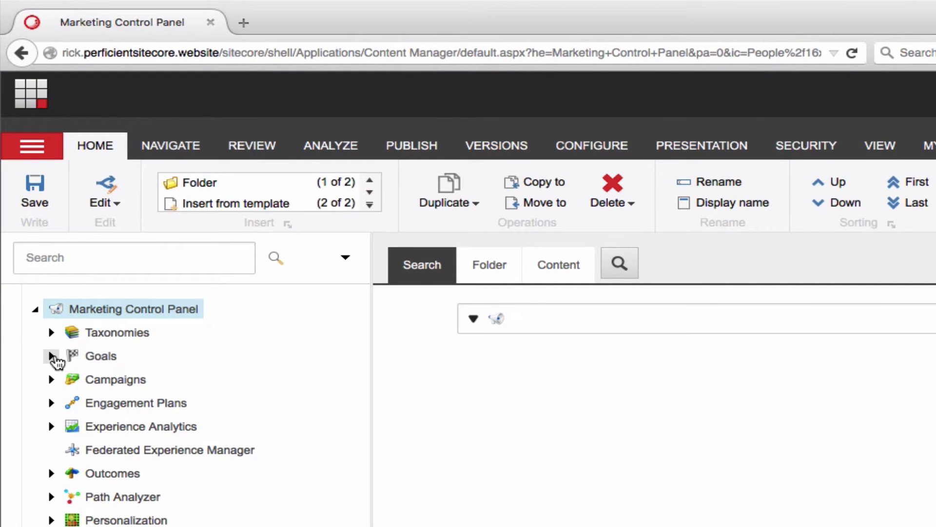
{"action": "left_click", "coordinate": [51, 355]}
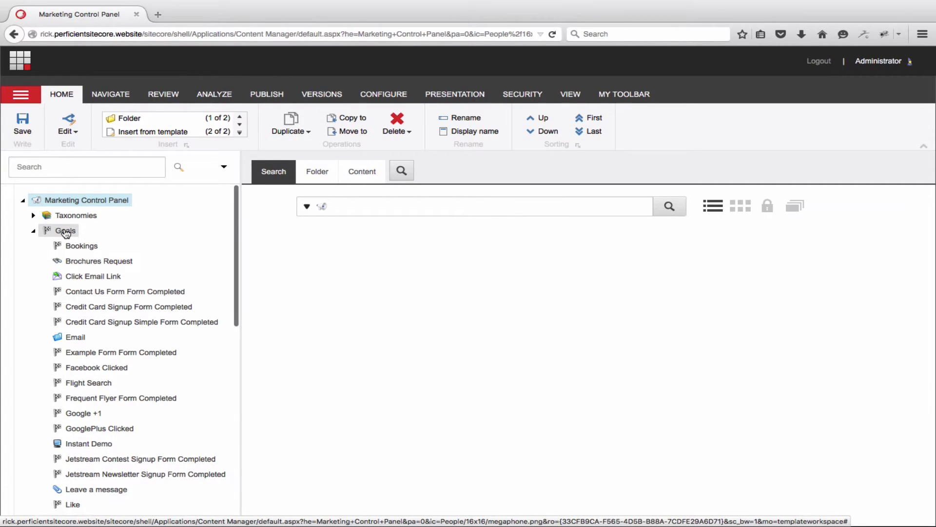
- Insert a goal named 'Loyalty Sign Up Completed' under the Confirmation Pages folder
{"action": "left_click", "coordinate": [66, 231]}
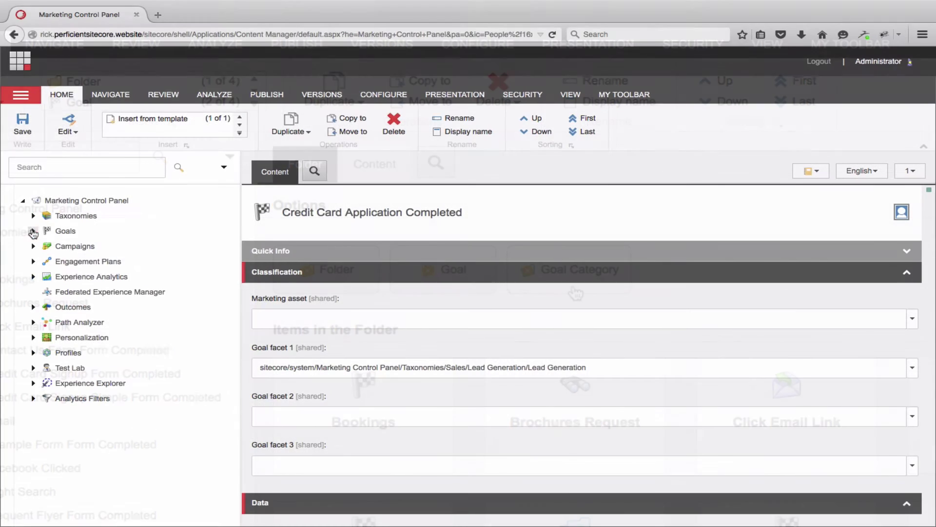
{"action": "left_click", "coordinate": [32, 234]}
{"action": "scroll", "coordinate": [95, 351], "scroll_direction": "down", "scroll_amount": 5}
{"action": "left_click", "coordinate": [43, 341]}
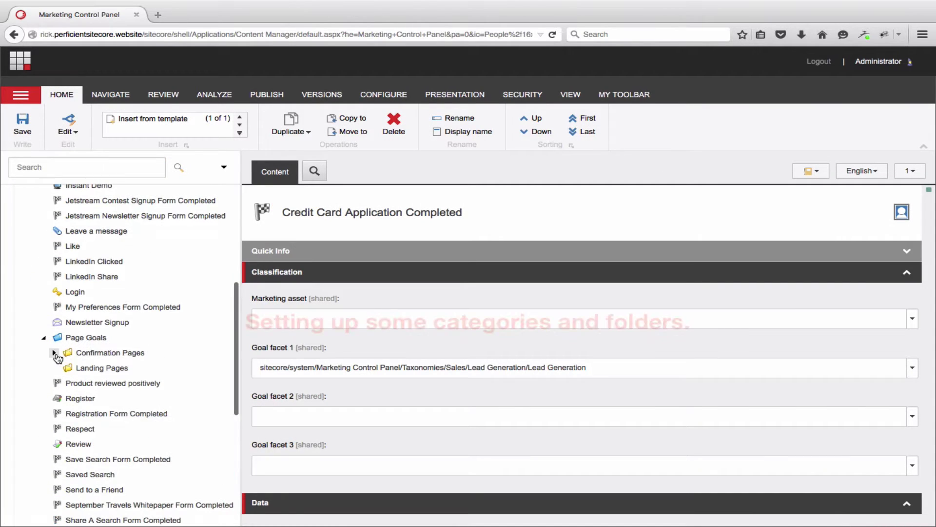
{"action": "left_click", "coordinate": [54, 352]}
{"action": "left_click", "coordinate": [97, 352]}
{"action": "right_click", "coordinate": [112, 353]}
{"action": "mouse_move", "coordinate": [156, 362]}
{"action": "left_click", "coordinate": [228, 378]}
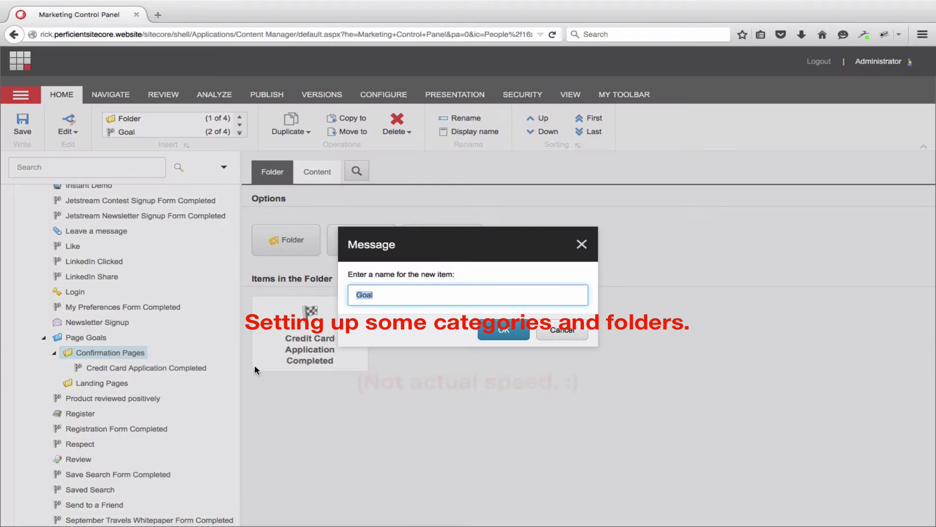
{"action": "type", "text": "Loyalty Sign Up Completed"}
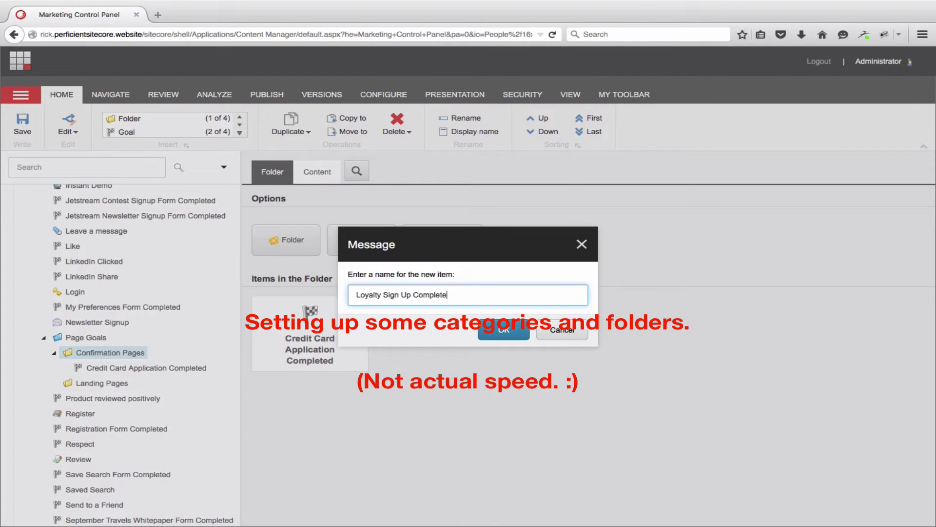
{"action": "left_click", "coordinate": [504, 330]}
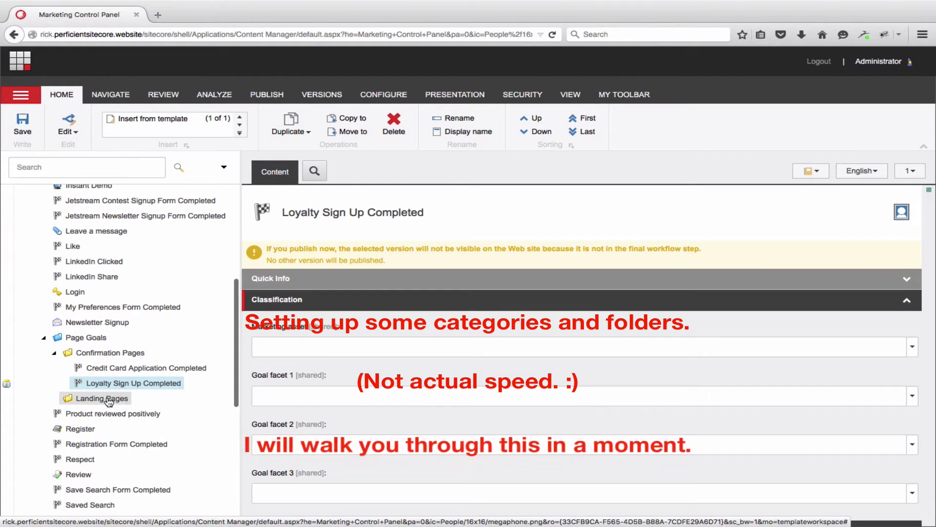
- Add Q1 Landing Pages and Q2 Landing Pages folders inside Landing Pages
{"action": "left_click", "coordinate": [108, 400]}
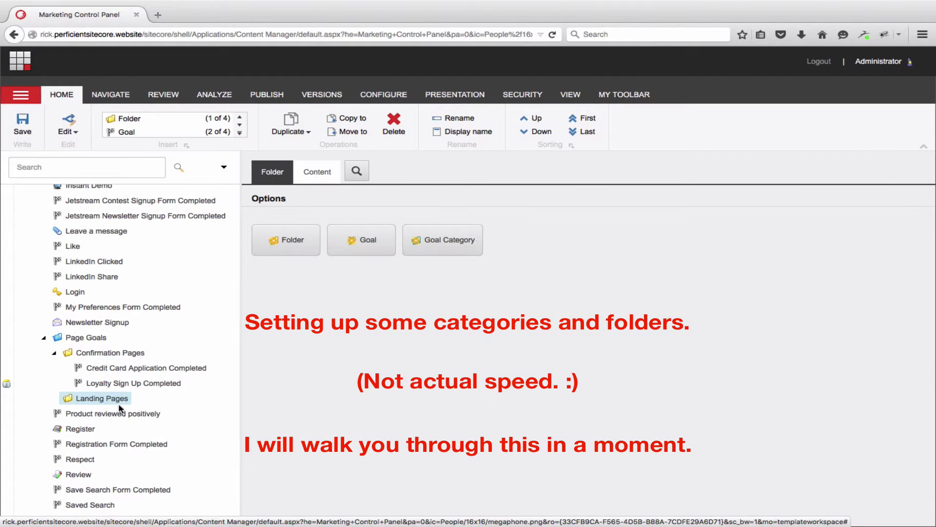
{"action": "right_click", "coordinate": [112, 399]}
{"action": "left_click", "coordinate": [244, 412]}
{"action": "type", "text": "01 Landing Pages"}
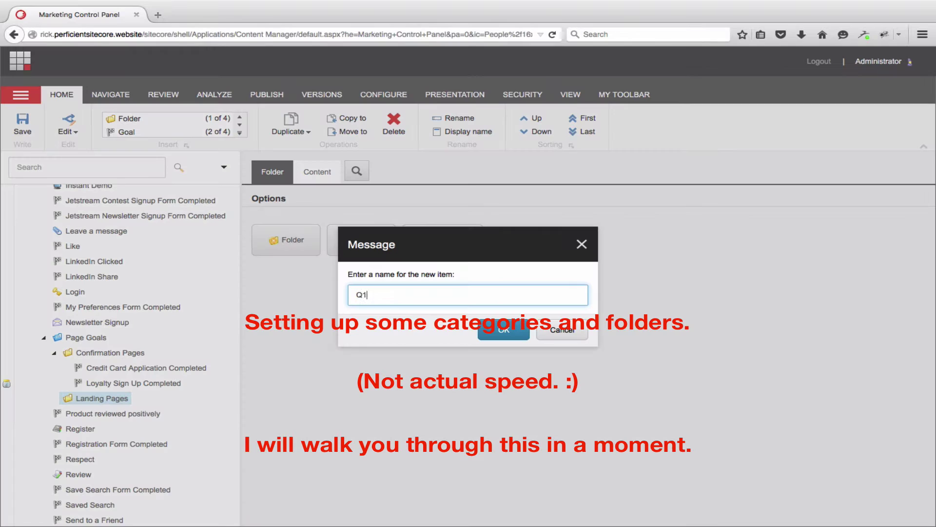
{"action": "left_click", "coordinate": [503, 330]}
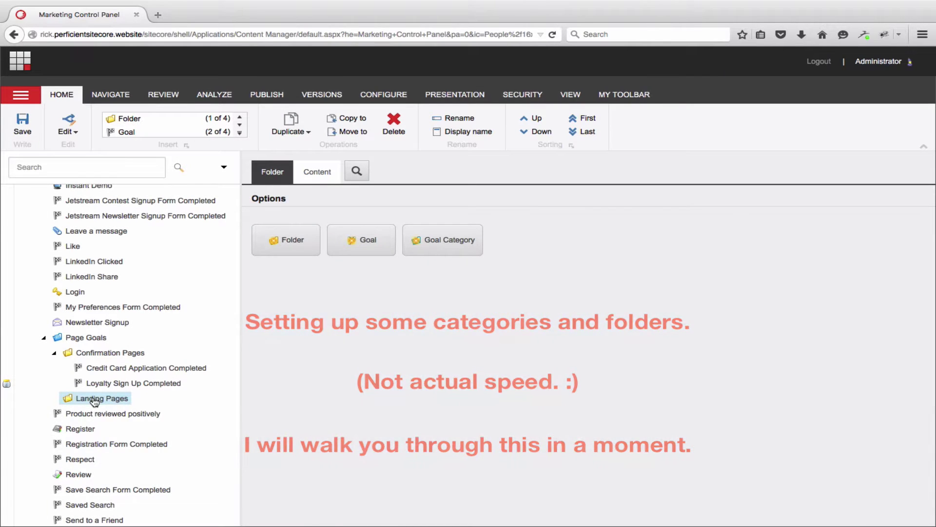
{"action": "right_click", "coordinate": [115, 413]}
{"action": "mouse_move", "coordinate": [130, 403]}
{"action": "left_click", "coordinate": [188, 410]}
{"action": "type", "text": "Q2 Landing Pages"}
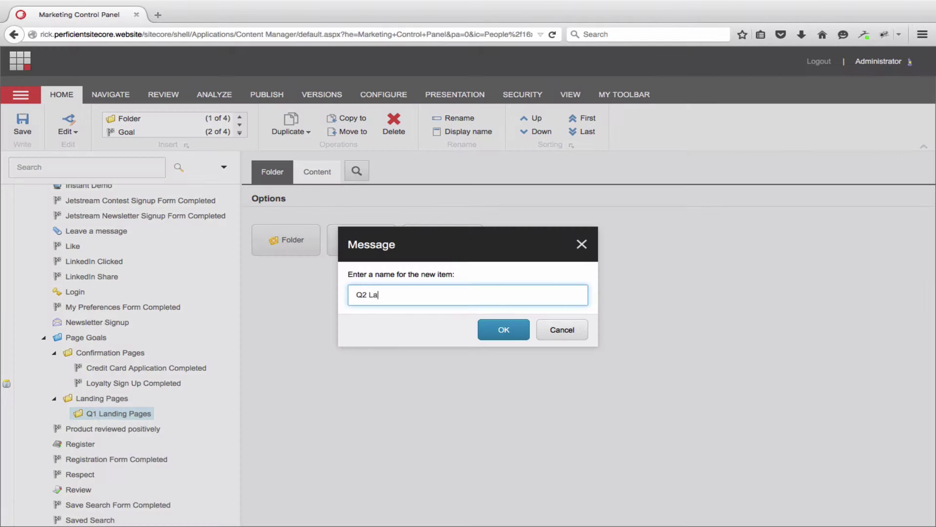
{"action": "left_click", "coordinate": [503, 330]}
- Add a third folder, 'Q3 Landing Pages', inside Landing Pages
{"action": "right_click", "coordinate": [115, 428]}
{"action": "left_click", "coordinate": [226, 403]}
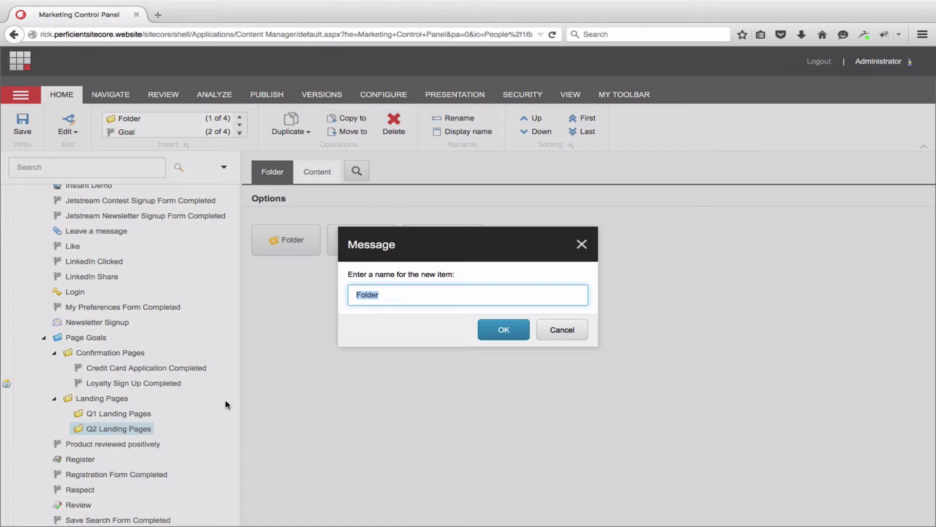
{"action": "type", "text": "Q3 Landing Pages"}
{"action": "key", "text": "Return"}
{"action": "left_click", "coordinate": [101, 398]}
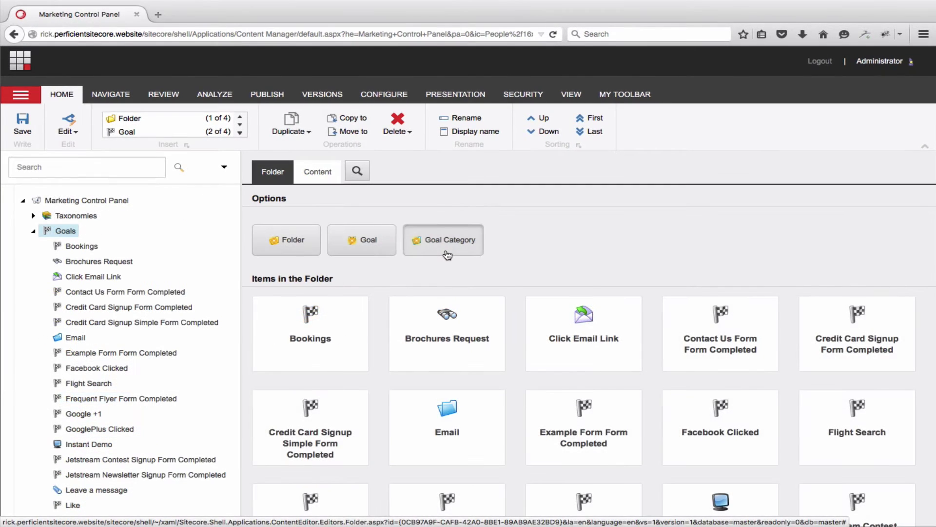
- Create a goal category named 'Page Goals' under Goals
{"action": "left_click", "coordinate": [442, 239]}
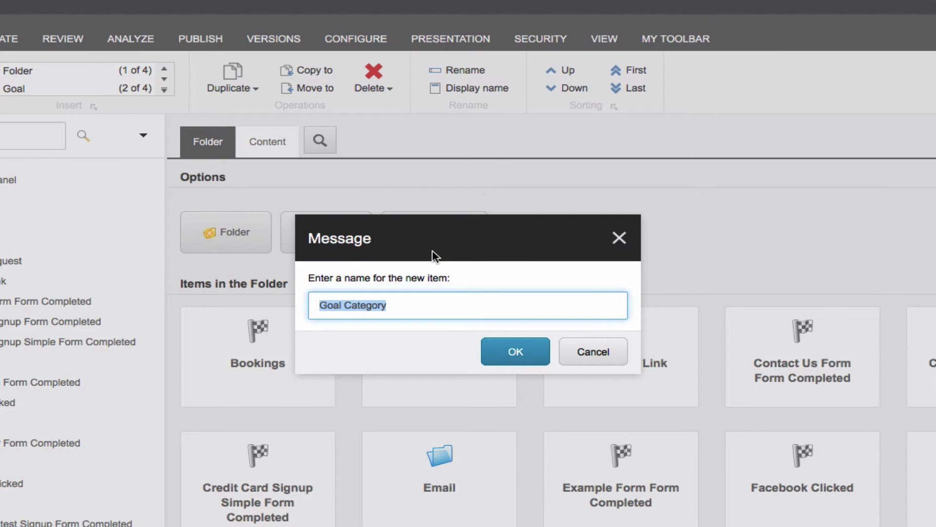
{"action": "type", "text": "Page Goals"}
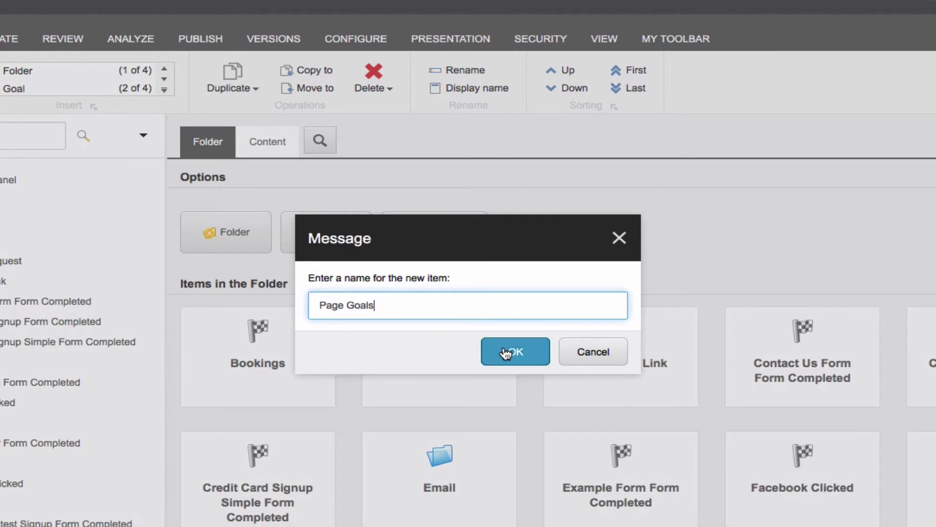
{"action": "left_click", "coordinate": [511, 350]}
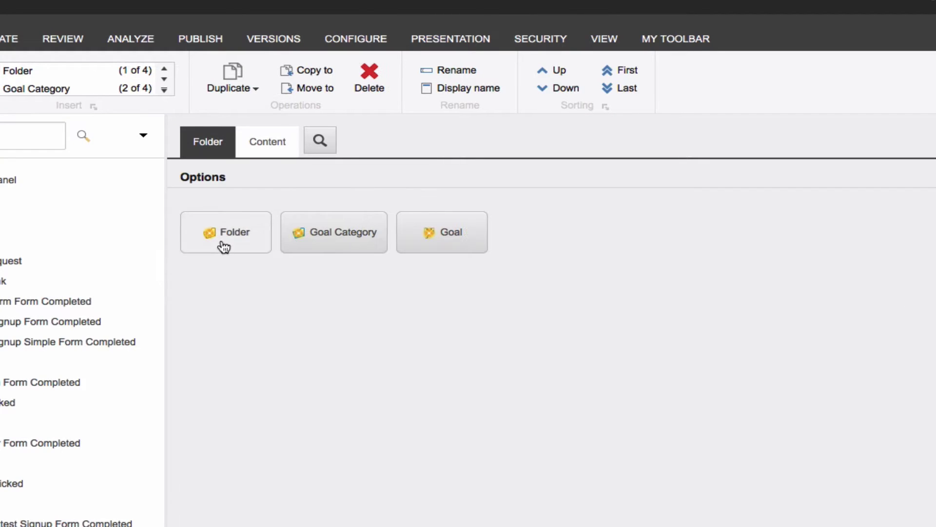
- Add 'Landing Pages' and 'Confirmation Pages' folders inside Page Goals
{"action": "left_click", "coordinate": [220, 239]}
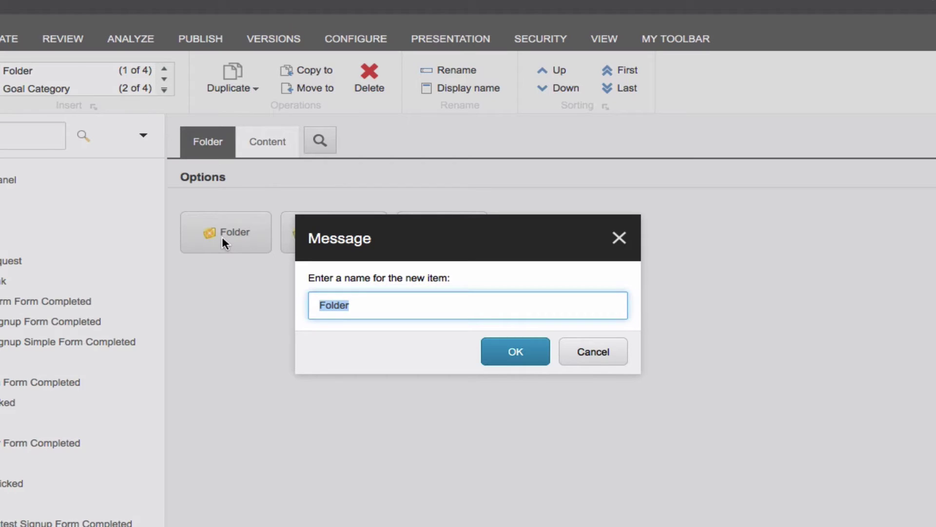
{"action": "type", "text": "Landing Pa"}
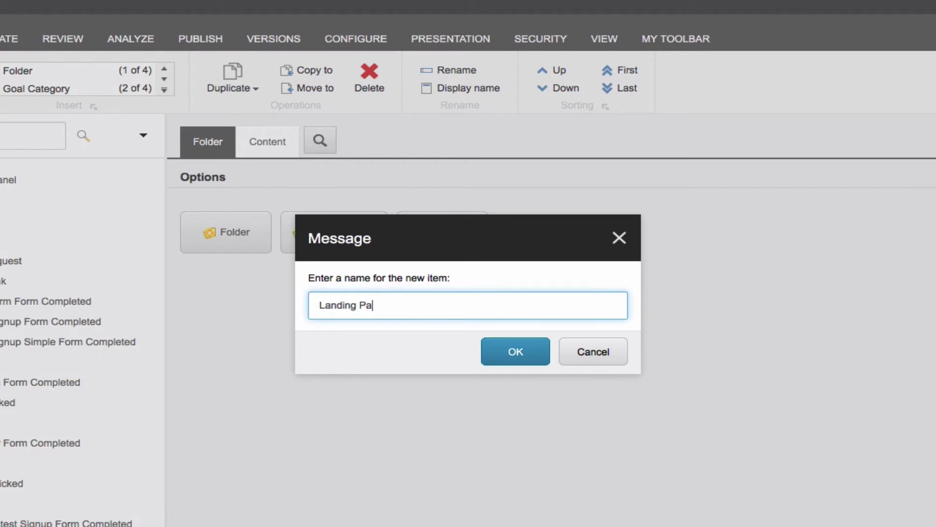
{"action": "type", "text": "ges"}
{"action": "left_click", "coordinate": [515, 351]}
{"action": "left_click", "coordinate": [233, 235]}
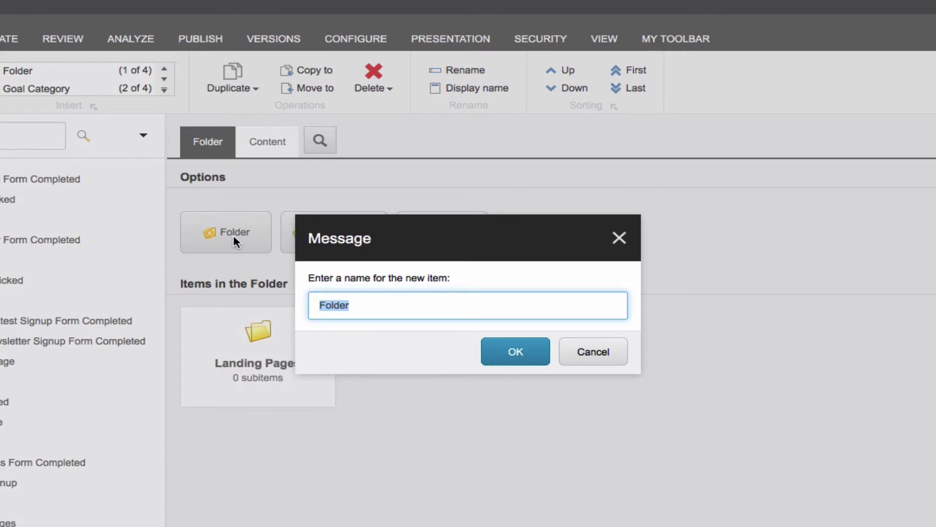
{"action": "type", "text": "Confirmation Pages"}
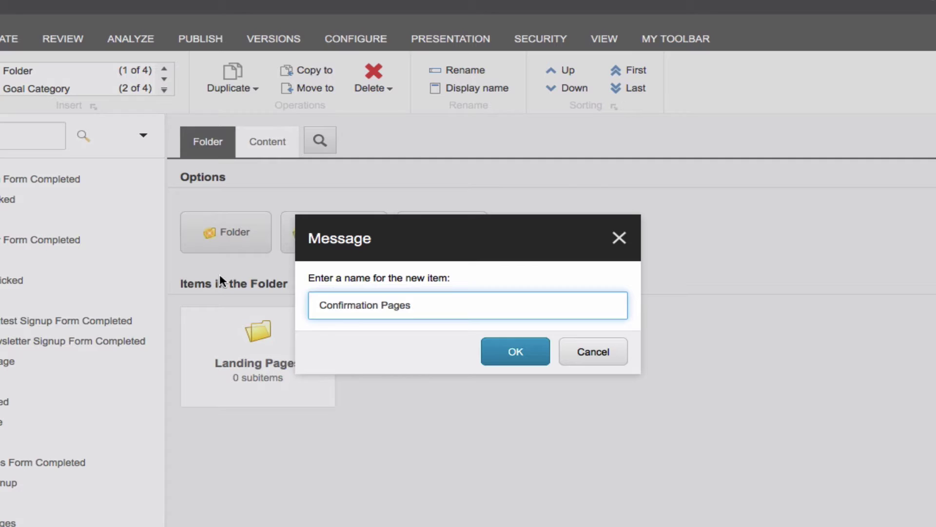
{"action": "left_click", "coordinate": [492, 356]}
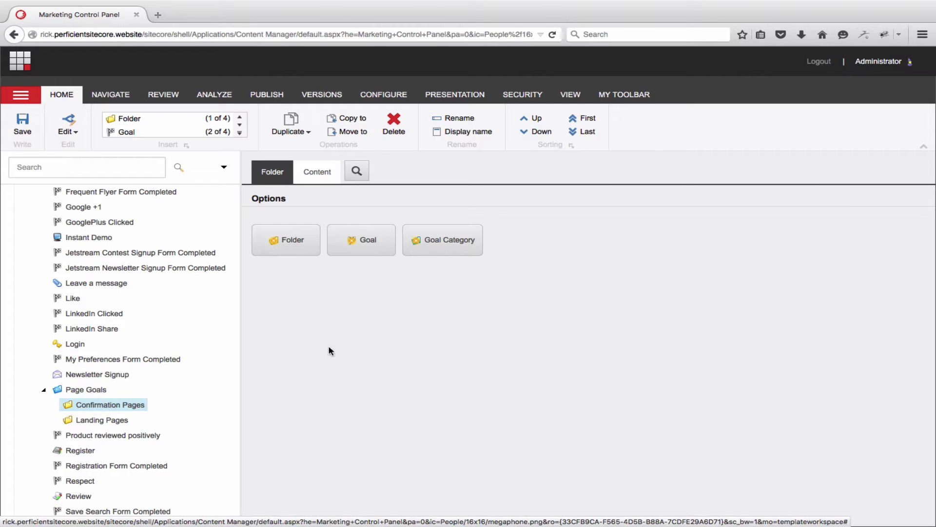
- Insert a new goal named 'Credit Card Application Completed' in Confirmation Pages
{"action": "left_click", "coordinate": [366, 249]}
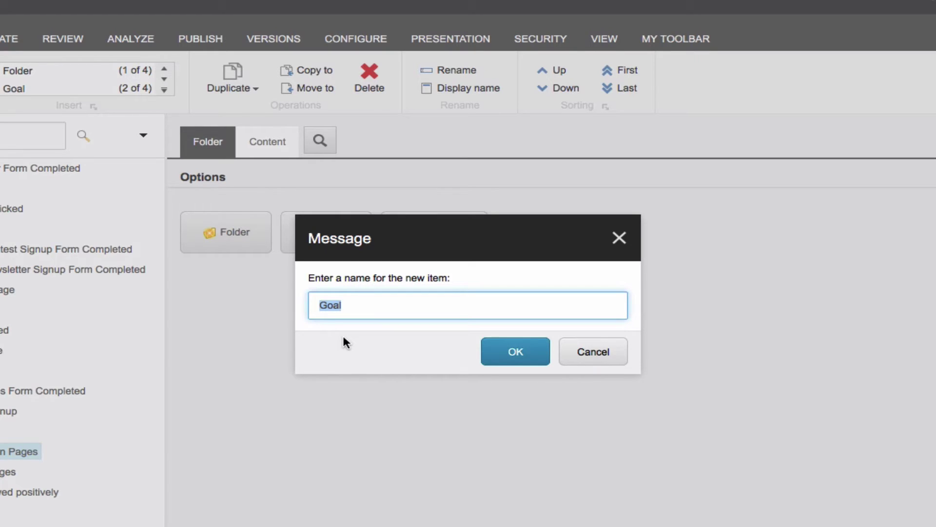
{"action": "type", "text": "Credit Card Appli"}
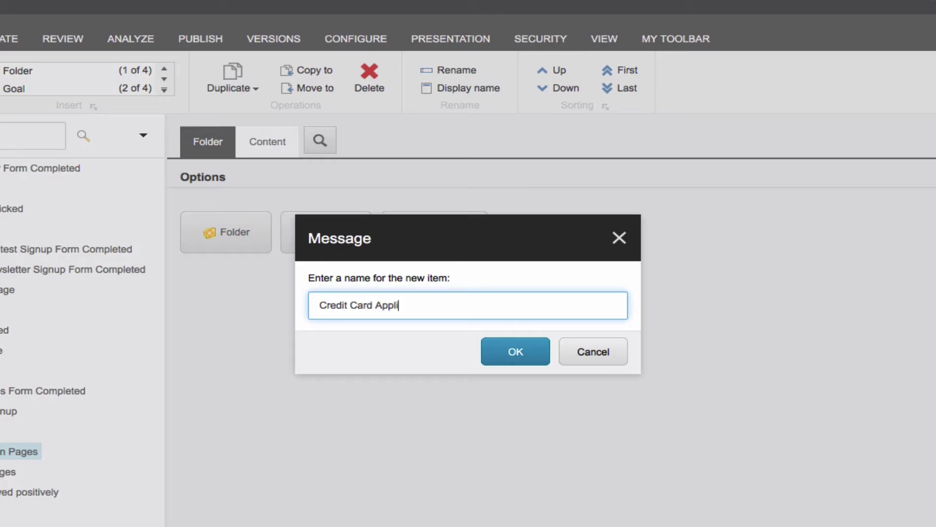
{"action": "type", "text": "cation Completed"}
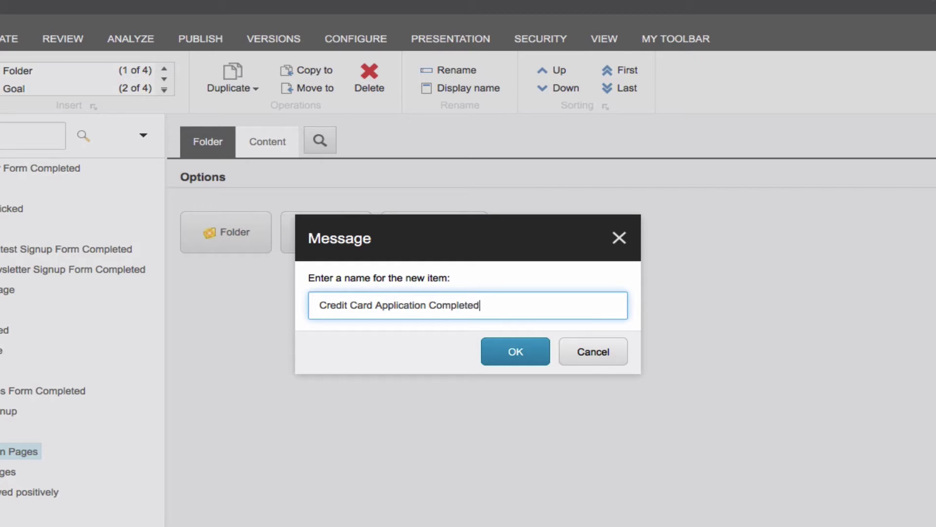
{"action": "left_click", "coordinate": [494, 361]}
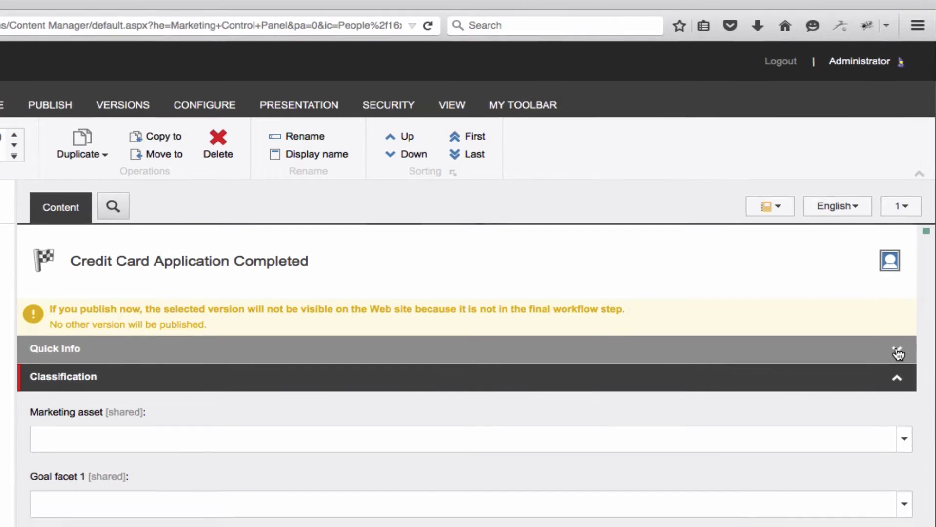
- Set Goal facet 1 to Sales/Lead Generation/Lead Generation from the Taxonomies tree
{"action": "left_click", "coordinate": [897, 369]}
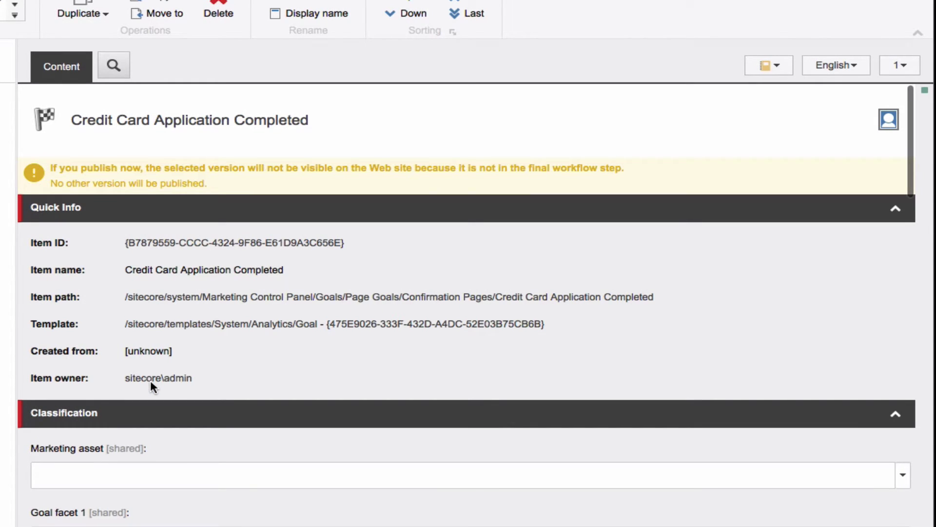
{"action": "left_click", "coordinate": [897, 214]}
{"action": "scroll", "coordinate": [784, 250], "scroll_direction": "down", "scroll_amount": 2}
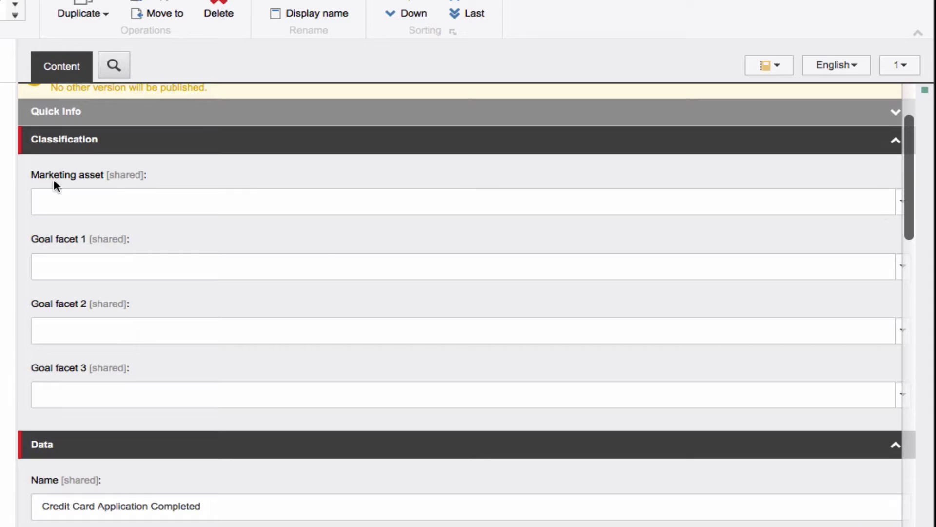
{"action": "left_click", "coordinate": [895, 269]}
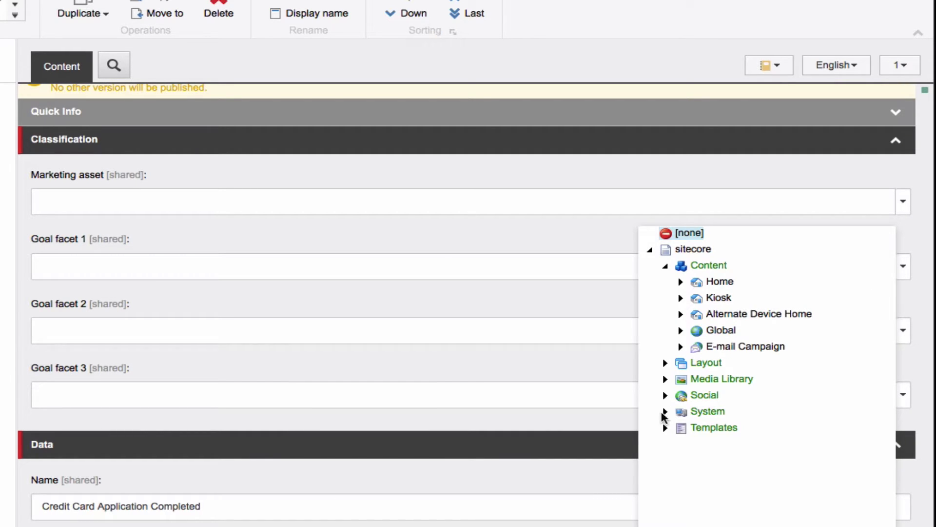
{"action": "left_click", "coordinate": [665, 411]}
{"action": "scroll", "coordinate": [688, 419], "scroll_direction": "down", "scroll_amount": 3}
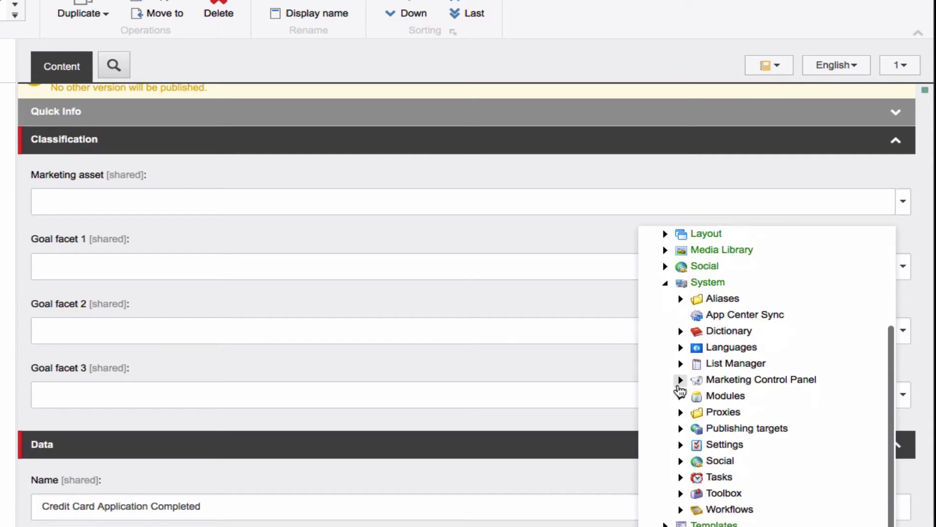
{"action": "left_click", "coordinate": [681, 379]}
{"action": "left_click", "coordinate": [696, 396]}
{"action": "scroll", "coordinate": [717, 395], "scroll_direction": "down", "scroll_amount": 5}
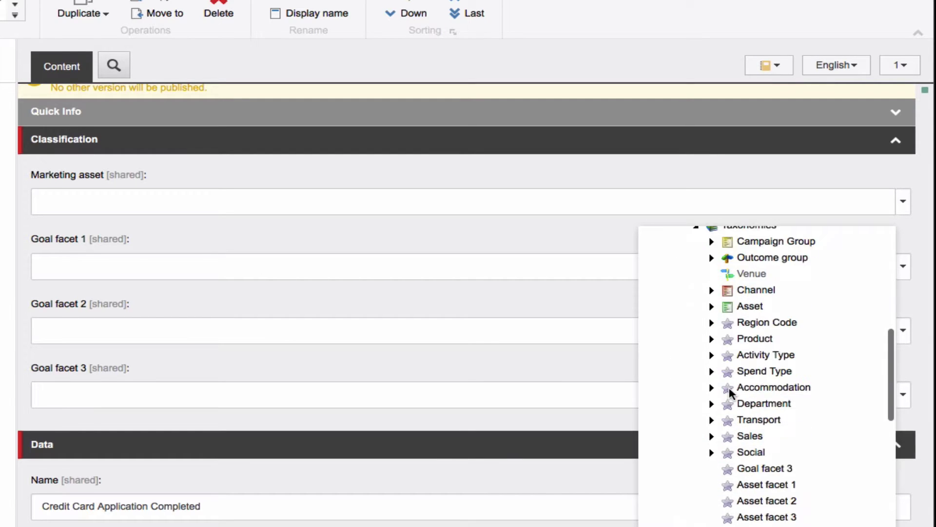
{"action": "left_click", "coordinate": [708, 389]}
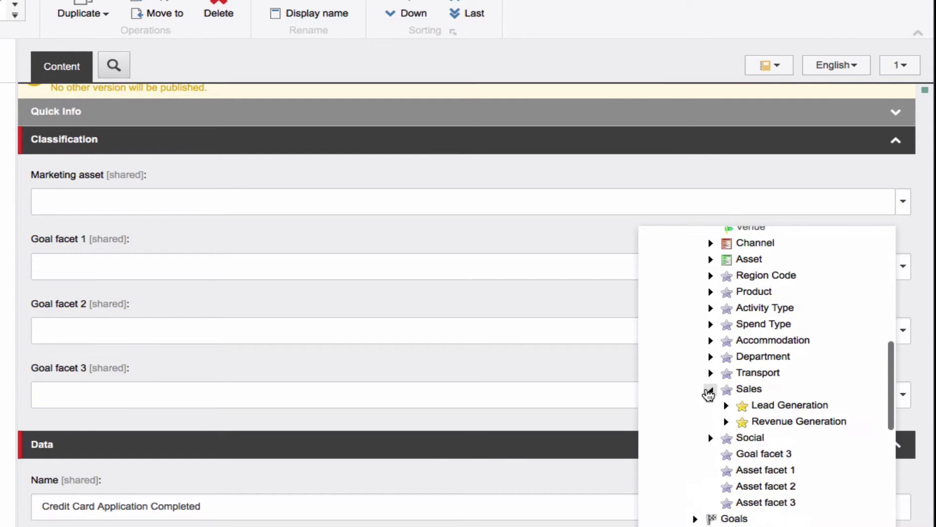
{"action": "left_click", "coordinate": [727, 422]}
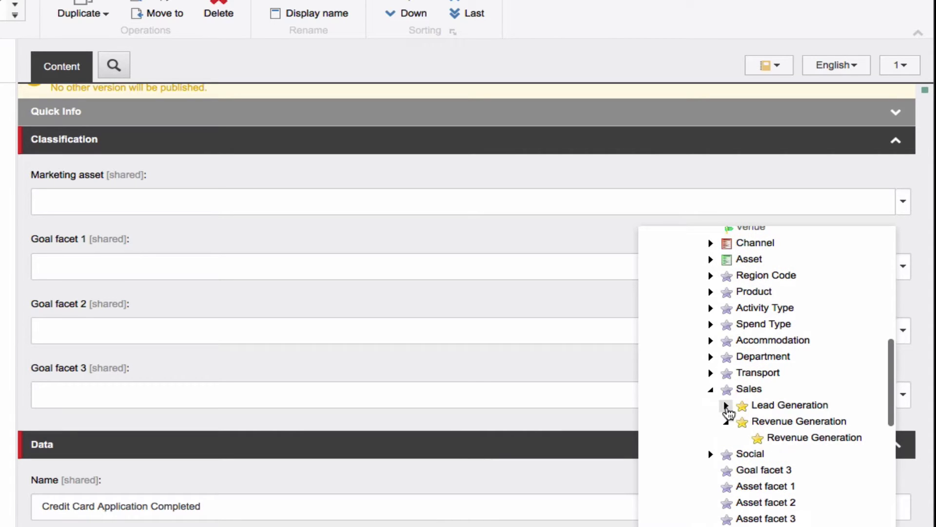
{"action": "left_click", "coordinate": [726, 405]}
{"action": "left_click", "coordinate": [782, 422]}
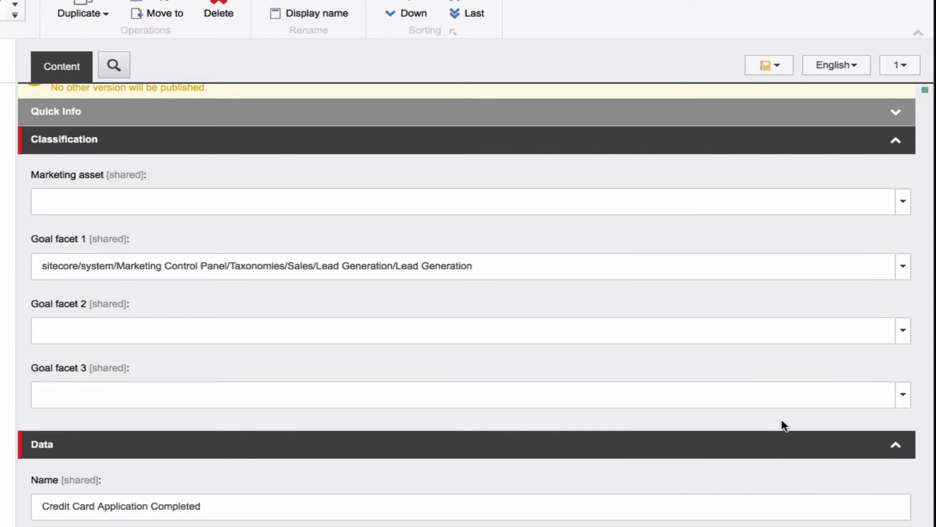
- In the Data section, enter Points 75, Category 'Process', and description 'Customer completed credit card application'
{"action": "scroll", "coordinate": [198, 378], "scroll_direction": "down", "scroll_amount": 4}
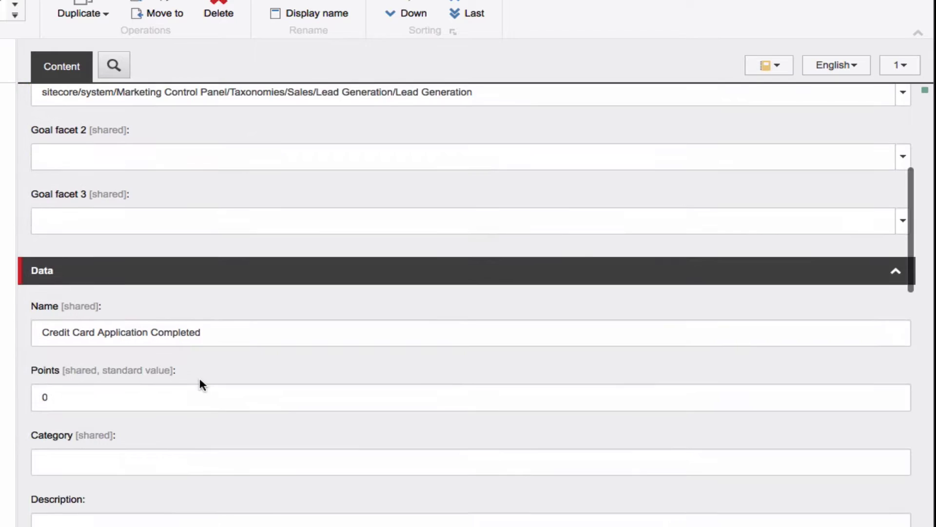
{"action": "scroll", "coordinate": [201, 380], "scroll_direction": "down", "scroll_amount": 3}
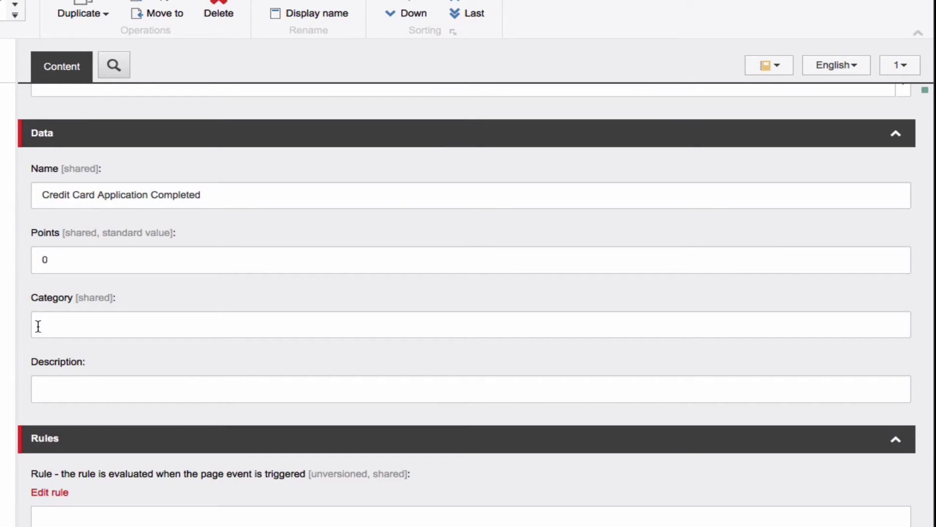
{"action": "double_click", "coordinate": [45, 259]}
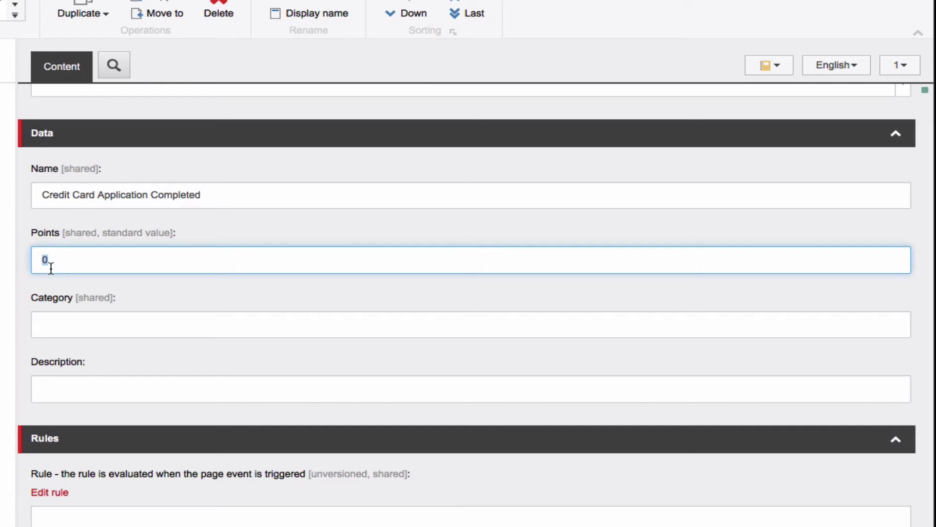
{"action": "type", "text": "75"}
{"action": "left_click", "coordinate": [77, 321]}
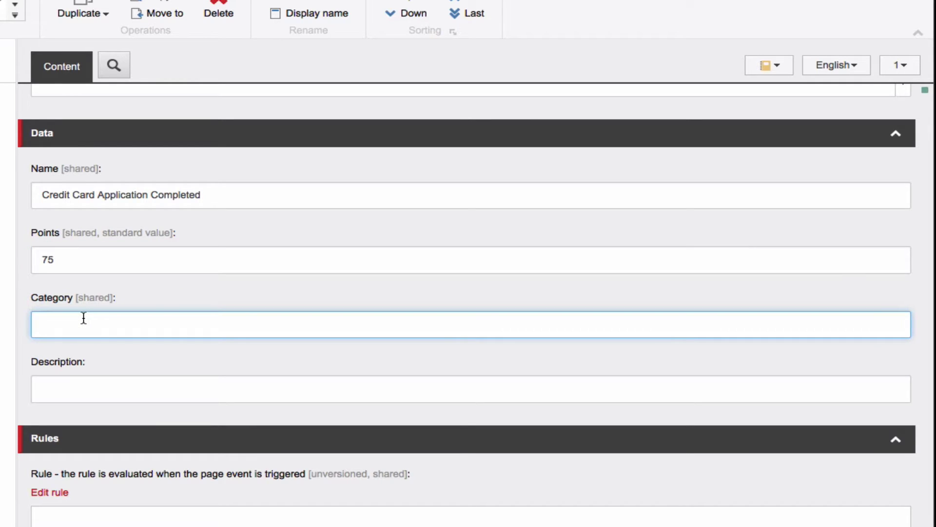
{"action": "type", "text": "Process"}
{"action": "left_click", "coordinate": [52, 394]}
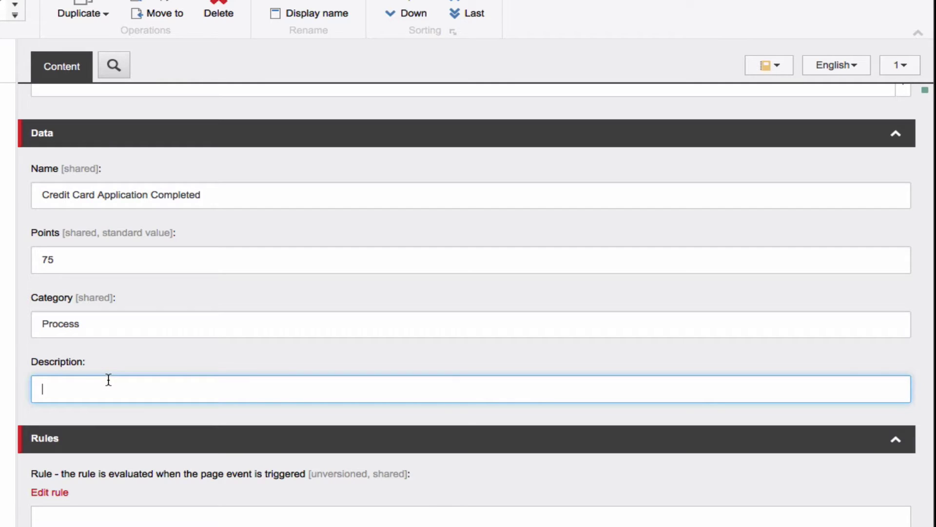
{"action": "type", "text": "Customer comp"}
{"action": "type", "text": "leted credit card a"}
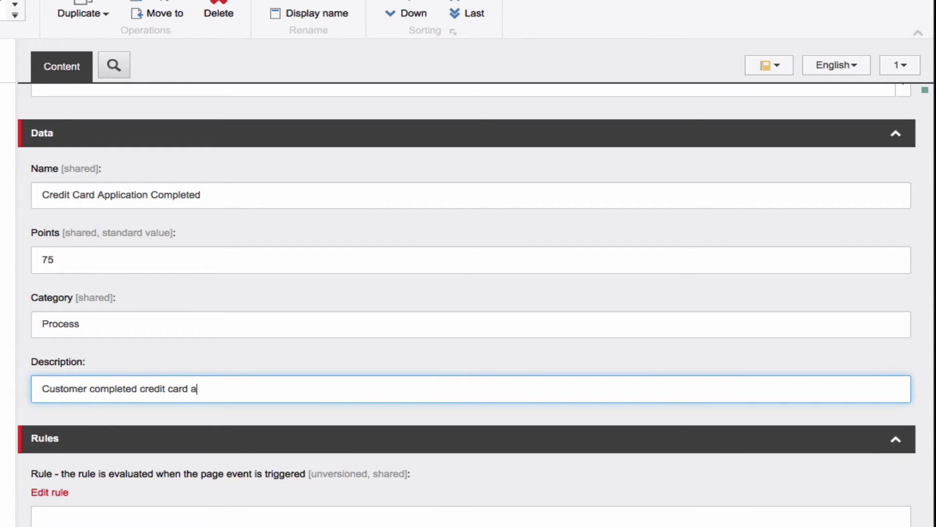
{"action": "type", "text": "pplication"}
{"action": "scroll", "coordinate": [440, 406], "scroll_direction": "down", "scroll_amount": 4}
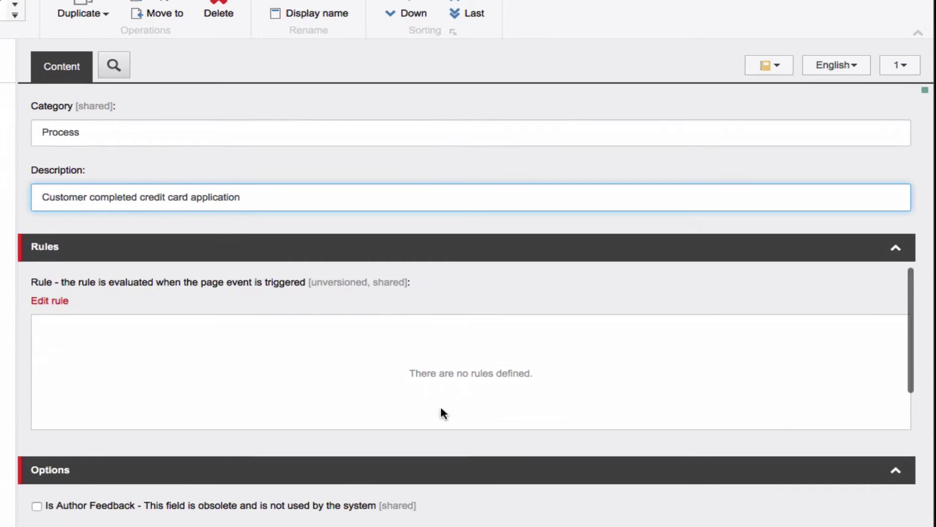
{"action": "scroll", "coordinate": [440, 409], "scroll_direction": "down", "scroll_amount": 2}
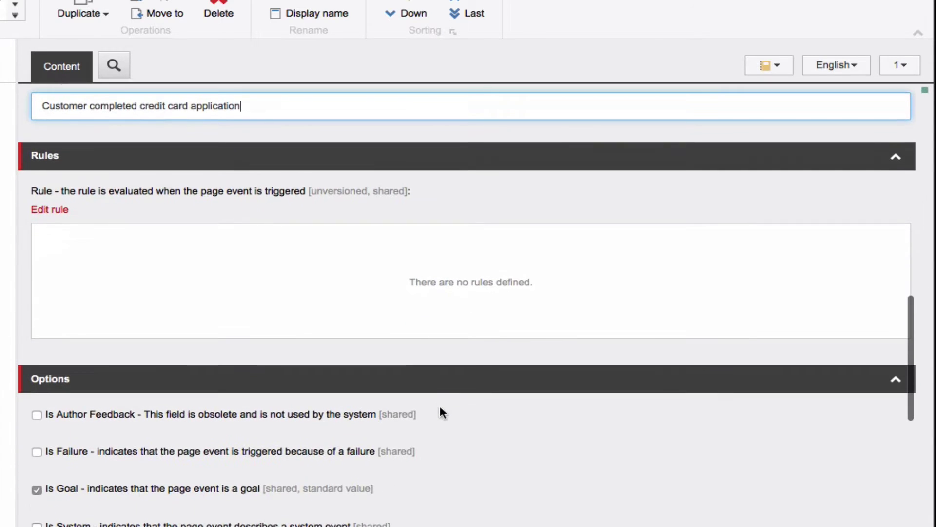
{"action": "left_click", "coordinate": [44, 209]}
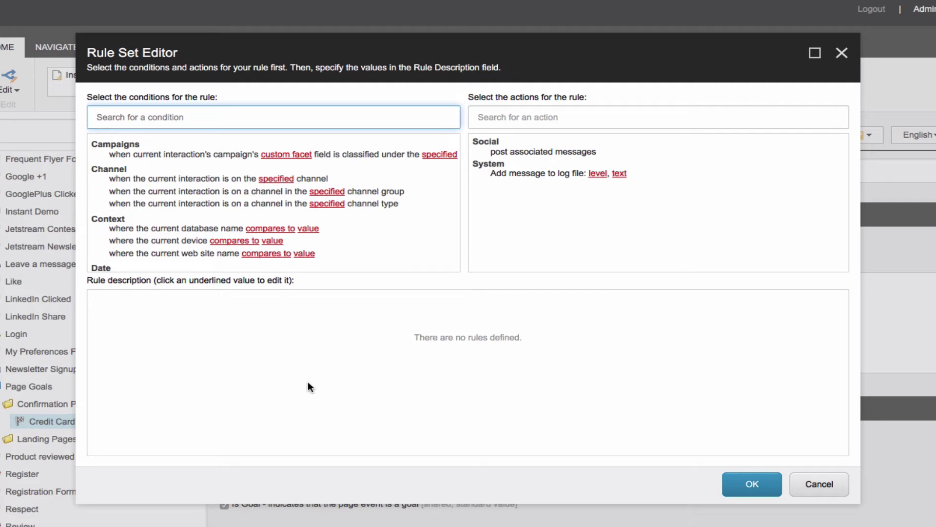
{"action": "scroll", "coordinate": [225, 219], "scroll_direction": "down", "scroll_amount": 10}
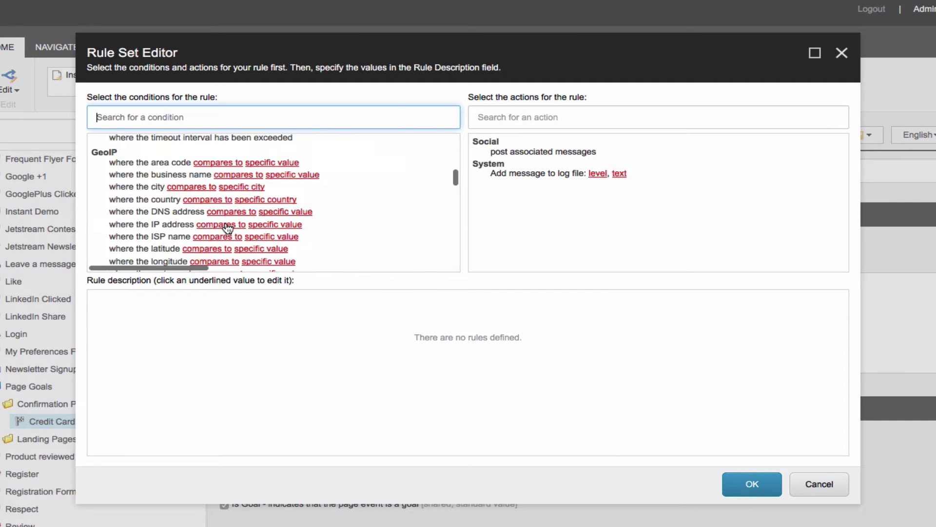
{"action": "scroll", "coordinate": [228, 228], "scroll_direction": "up", "scroll_amount": 2}
{"action": "scroll", "coordinate": [228, 228], "scroll_direction": "up", "scroll_amount": 1}
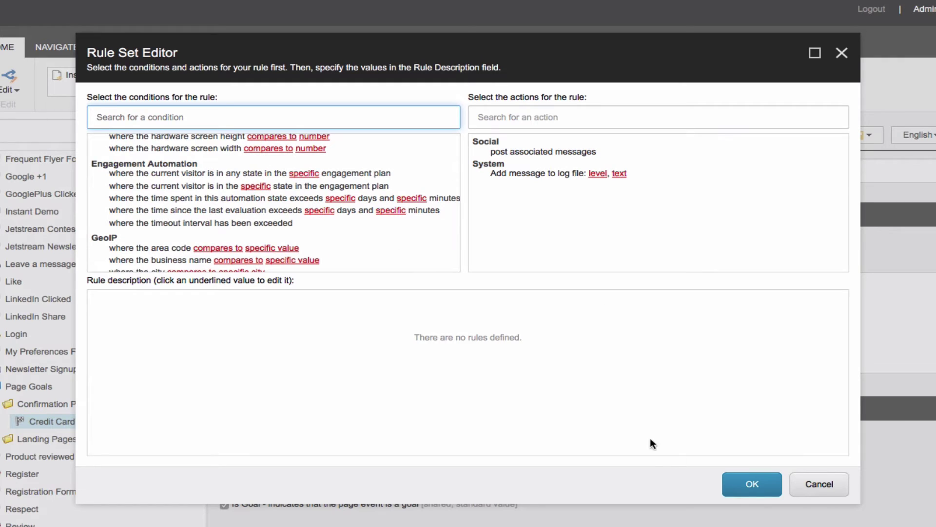
{"action": "left_click", "coordinate": [824, 485]}
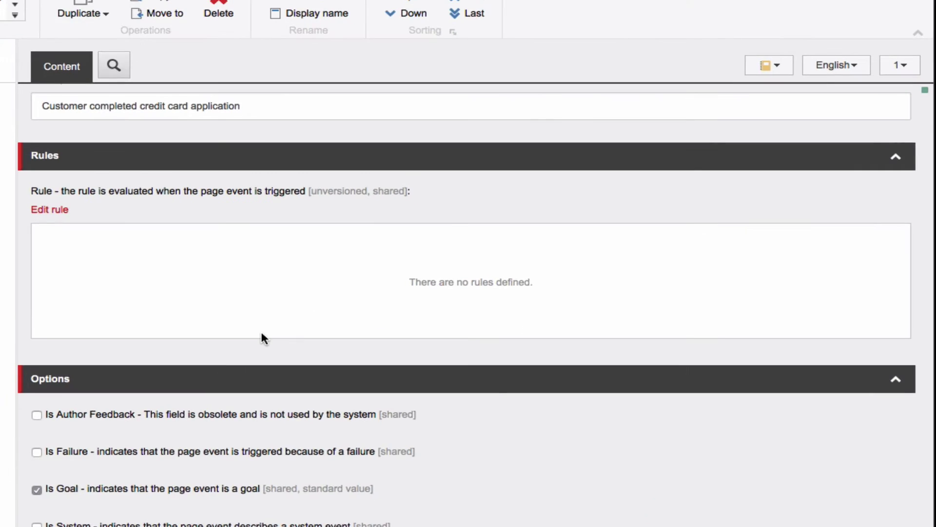
{"action": "scroll", "coordinate": [261, 330], "scroll_direction": "down", "scroll_amount": 3}
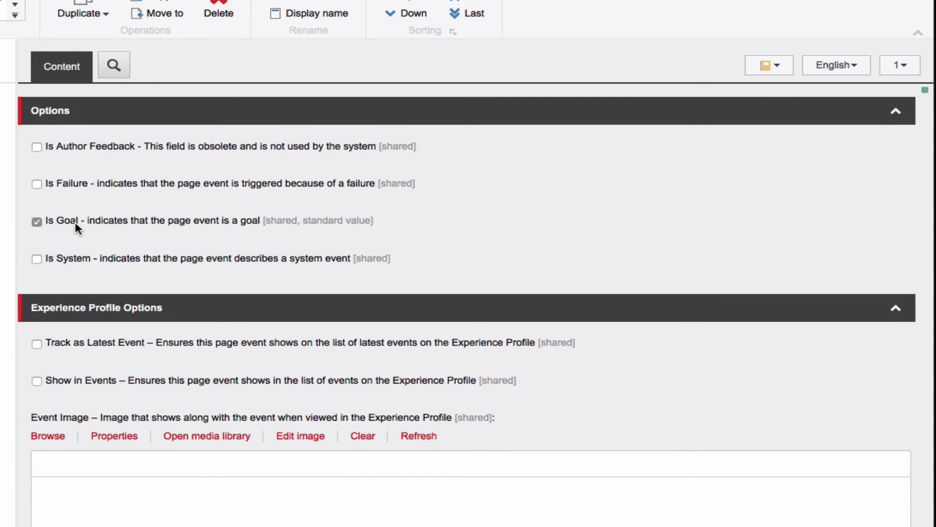
- Enable Track as Latest Event and set the event image to Images/Modules/credit_card_small_icon
{"action": "scroll", "coordinate": [219, 376], "scroll_direction": "down", "scroll_amount": 2}
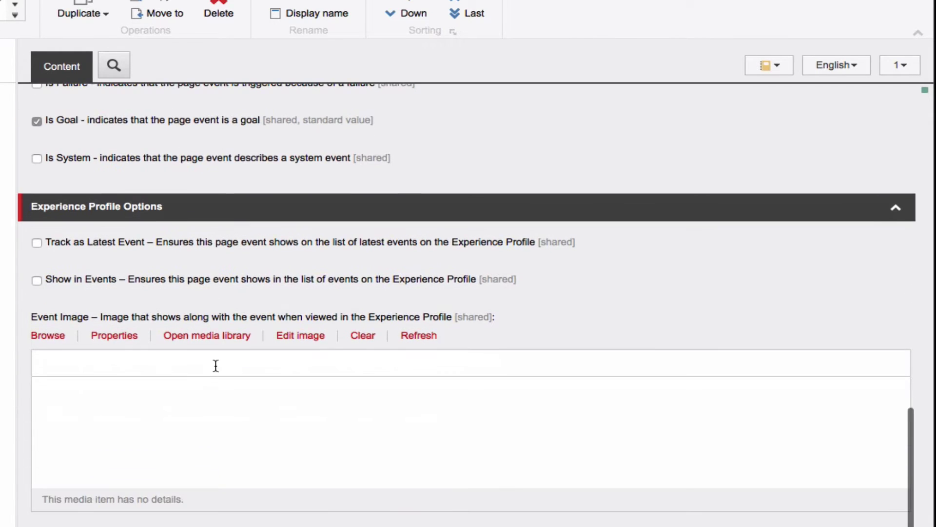
{"action": "left_click", "coordinate": [37, 243]}
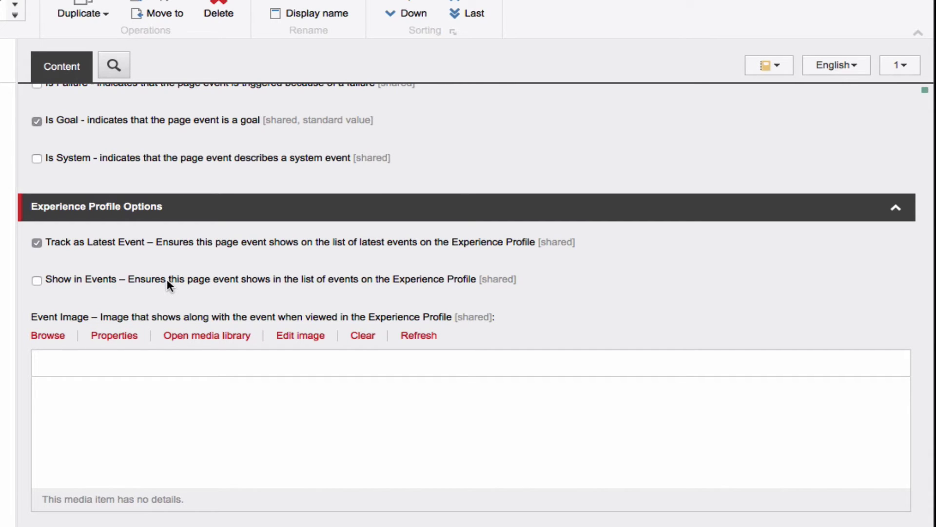
{"action": "left_click", "coordinate": [207, 335]}
{"action": "scroll", "coordinate": [455, 383], "scroll_direction": "down", "scroll_amount": 2}
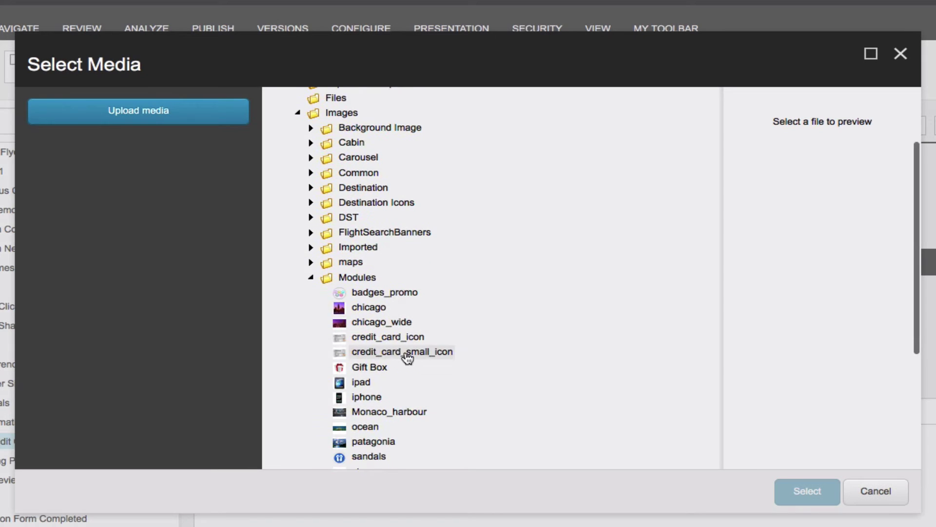
{"action": "left_click", "coordinate": [406, 355]}
{"action": "left_click", "coordinate": [806, 493]}
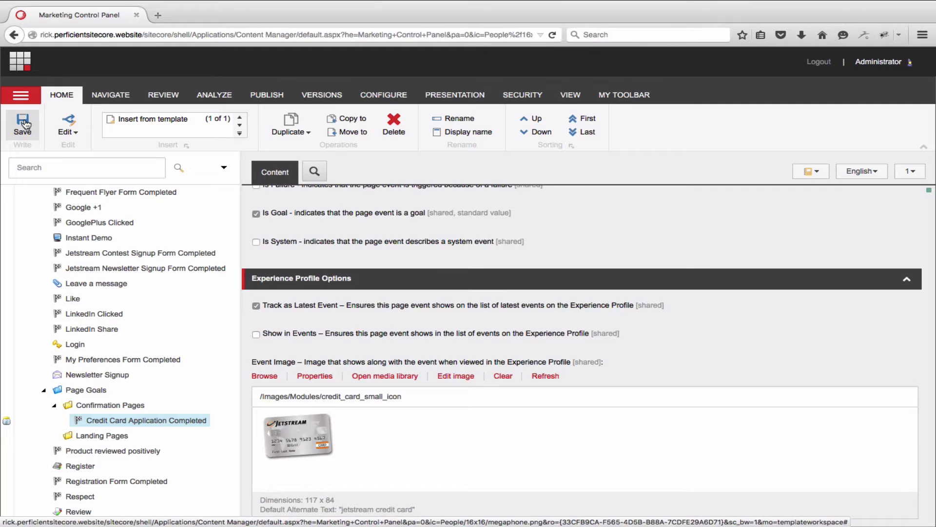
- Save the goal and deploy it from the Review tab without a comment
{"action": "left_click", "coordinate": [25, 124]}
{"action": "left_click", "coordinate": [169, 96]}
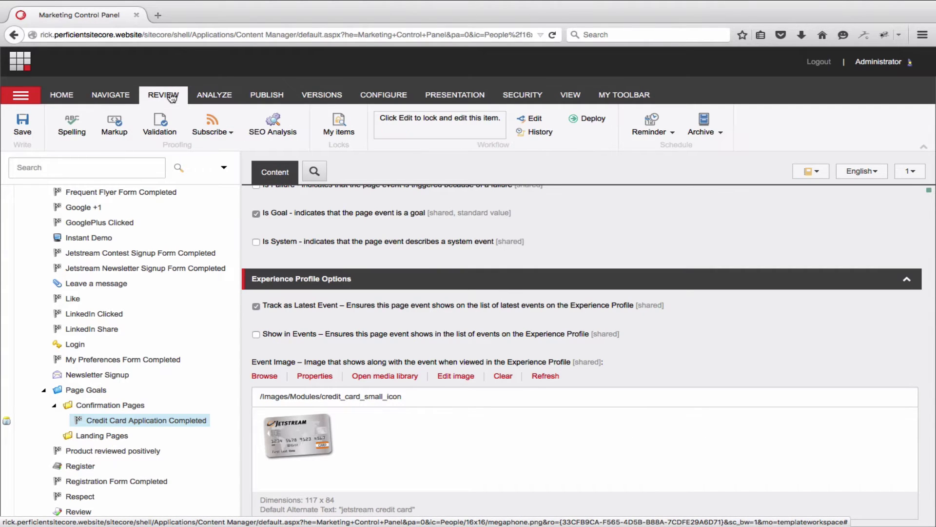
{"action": "left_click", "coordinate": [598, 121]}
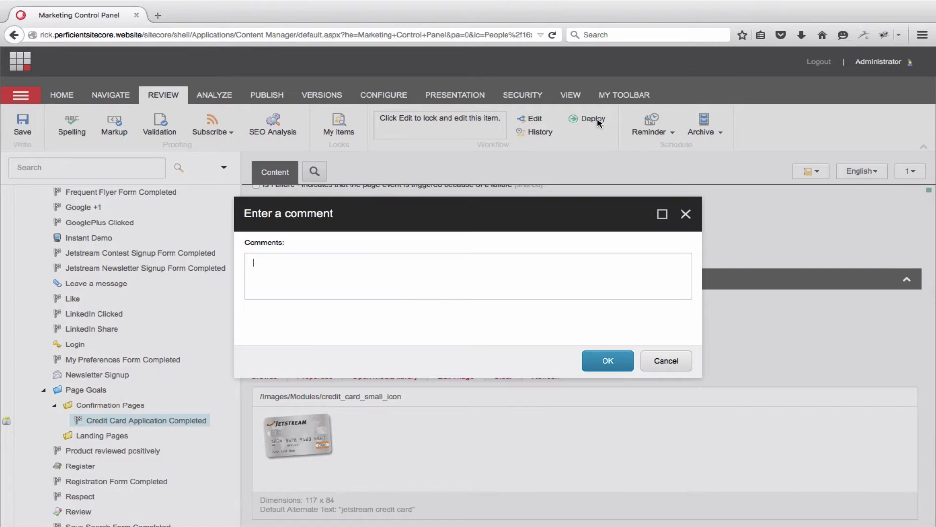
{"action": "left_click", "coordinate": [608, 361]}
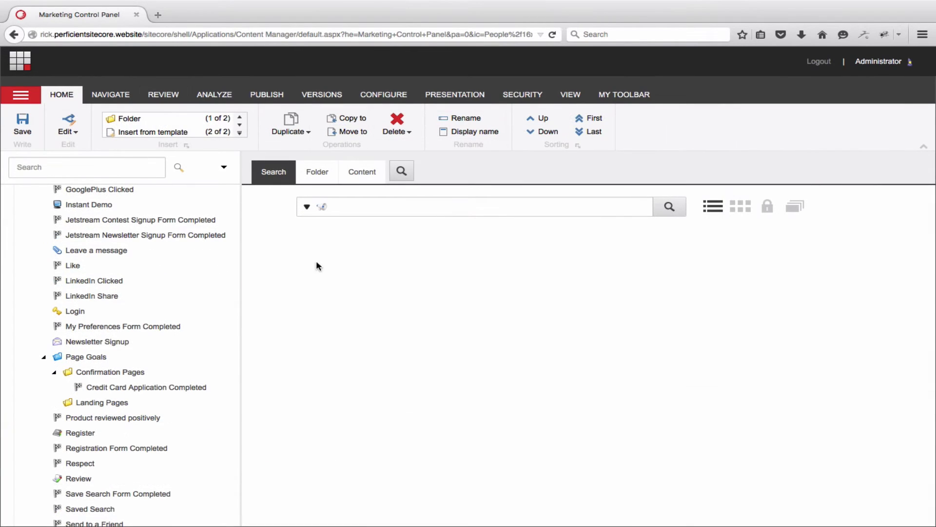
- Open the Content Editor and expand Home > Rewards to list the reward pages
{"action": "left_click", "coordinate": [19, 64]}
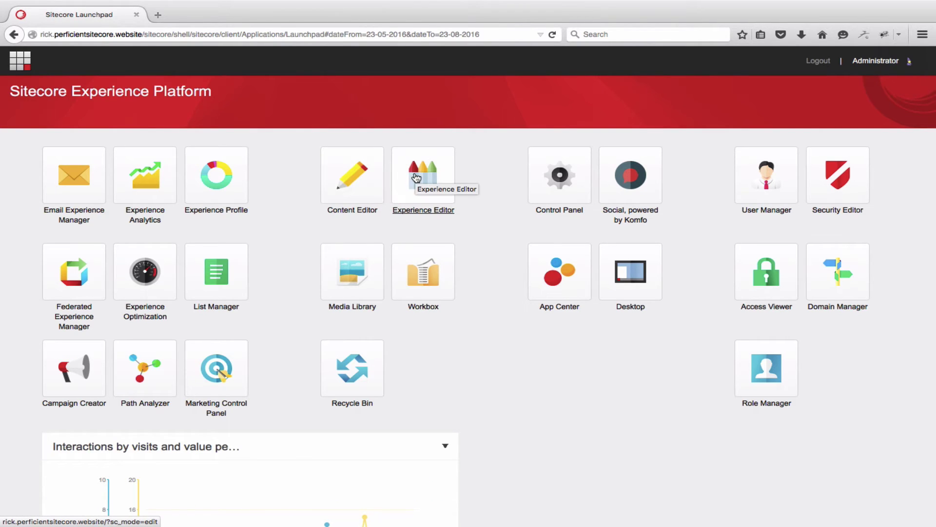
{"action": "left_click", "coordinate": [356, 180]}
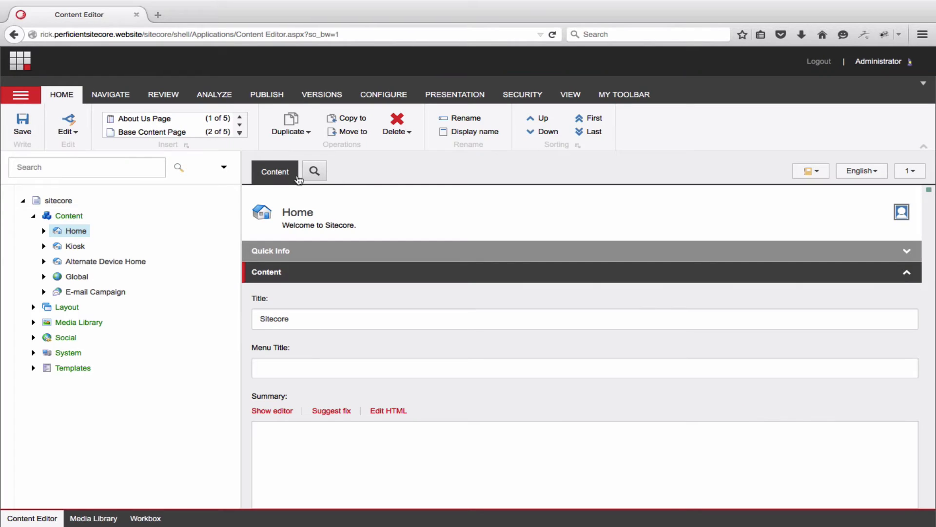
{"action": "left_click", "coordinate": [43, 231]}
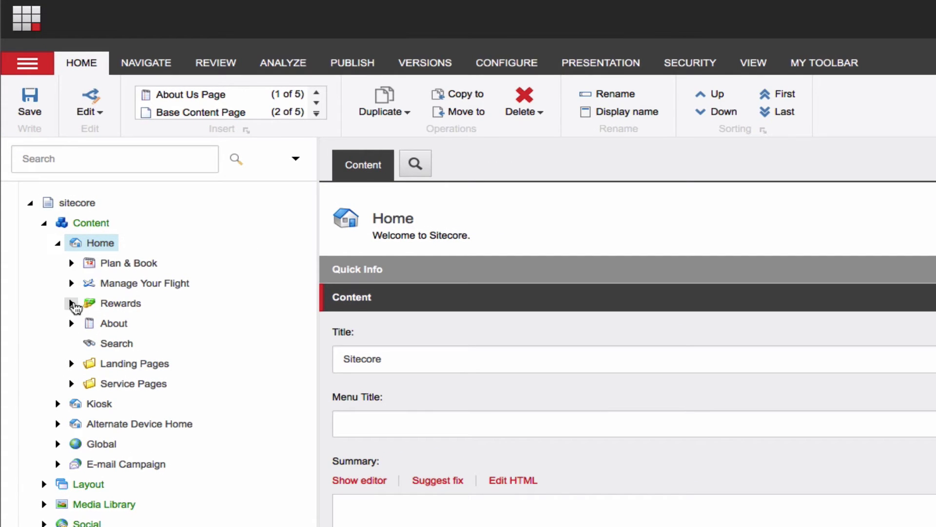
{"action": "left_click", "coordinate": [72, 303]}
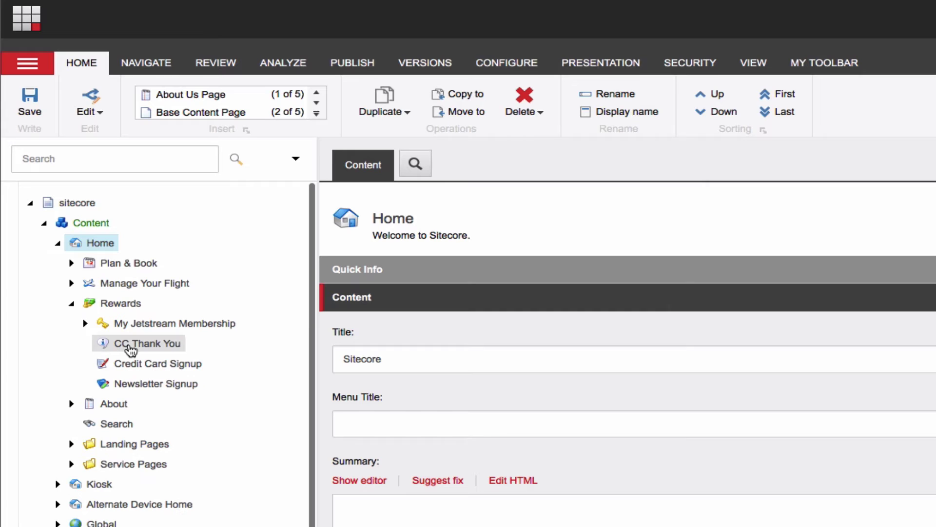
- Attach only the Credit Card Application Completed goal to the CC Thank You page and save
{"action": "left_click", "coordinate": [130, 347]}
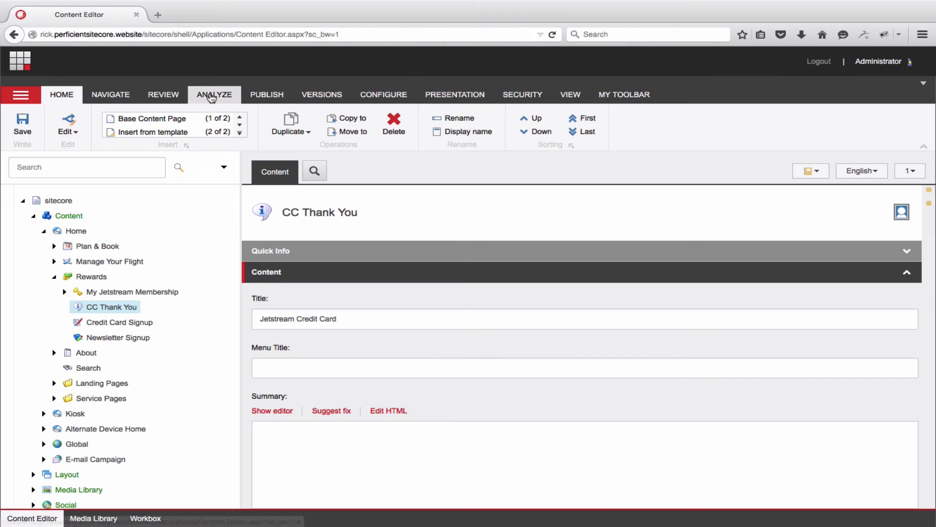
{"action": "left_click", "coordinate": [283, 62]}
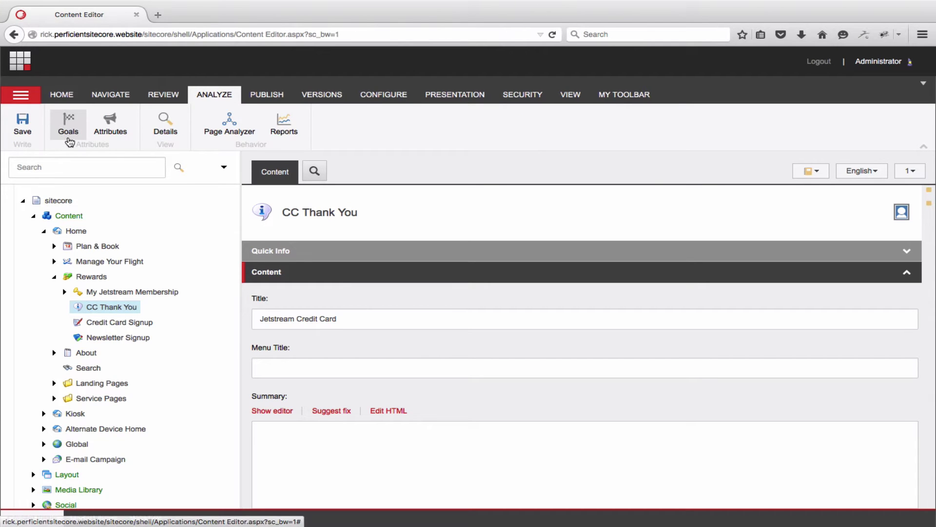
{"action": "left_click", "coordinate": [69, 128]}
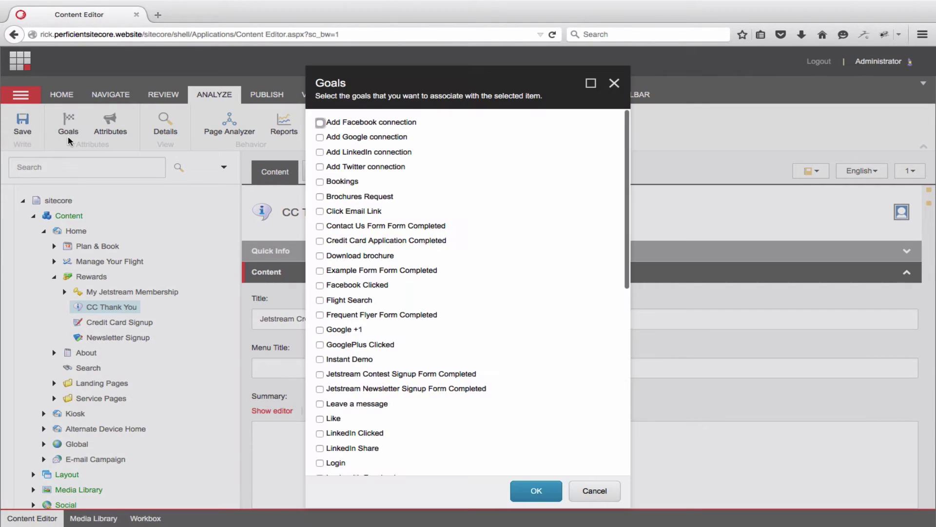
{"action": "left_click", "coordinate": [319, 241]}
{"action": "left_click", "coordinate": [320, 211]}
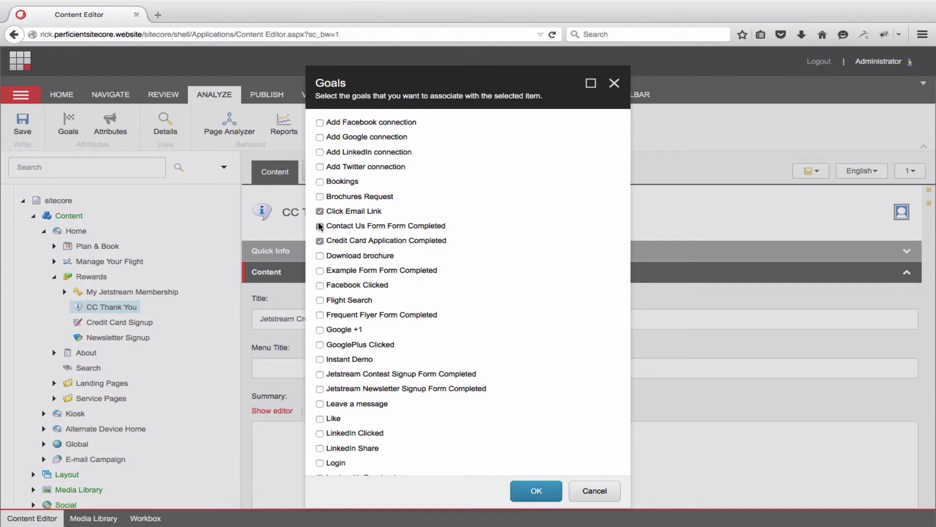
{"action": "left_click", "coordinate": [320, 211]}
{"action": "left_click", "coordinate": [538, 492]}
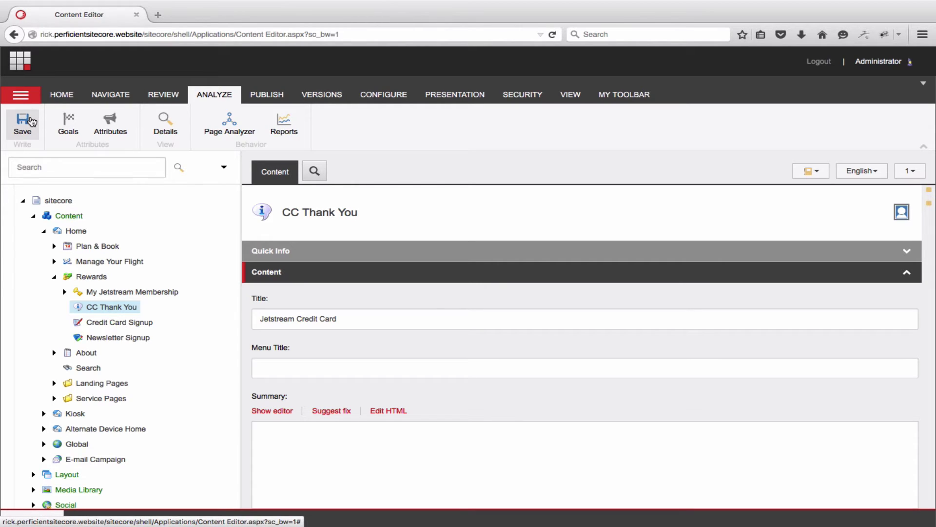
{"action": "left_click", "coordinate": [30, 121]}
- Publish only the CC Thank You item with Smart publish to the web target
{"action": "left_click", "coordinate": [278, 96]}
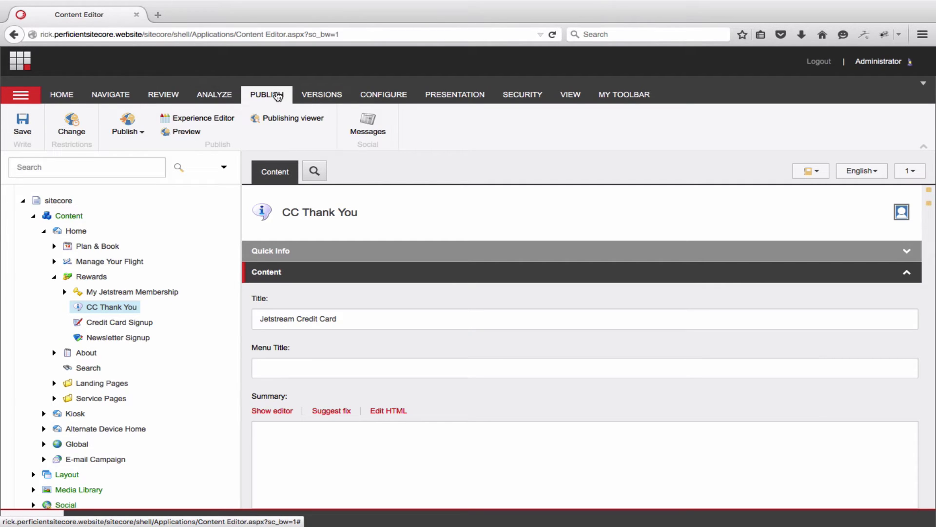
{"action": "left_click", "coordinate": [124, 131]}
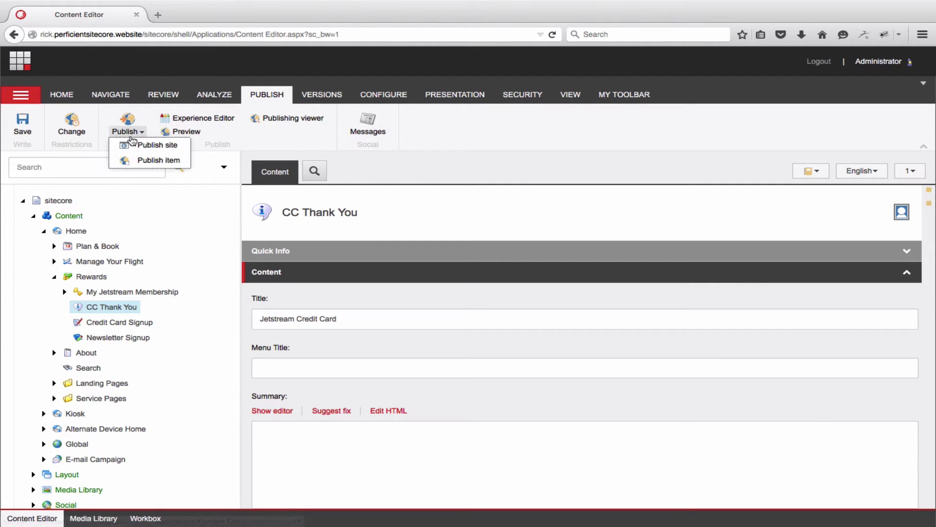
{"action": "left_click", "coordinate": [150, 159]}
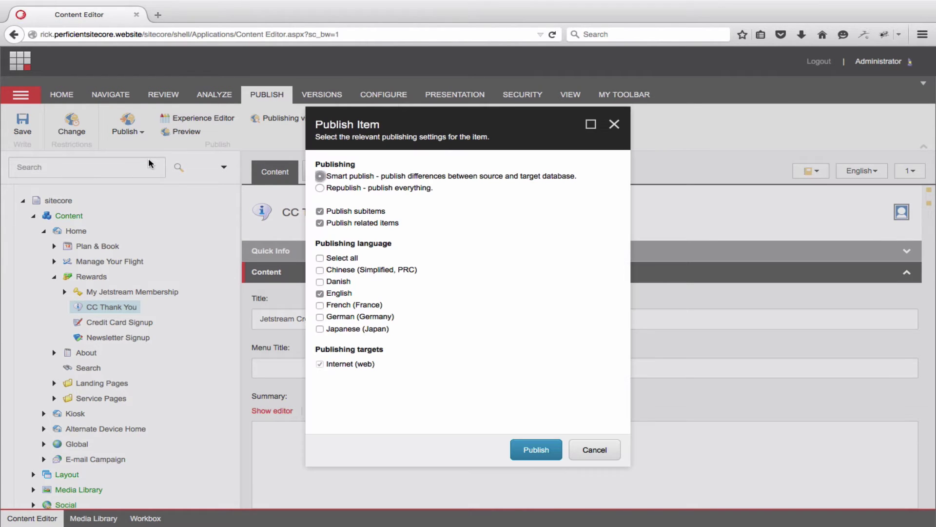
{"action": "left_click", "coordinate": [539, 451]}
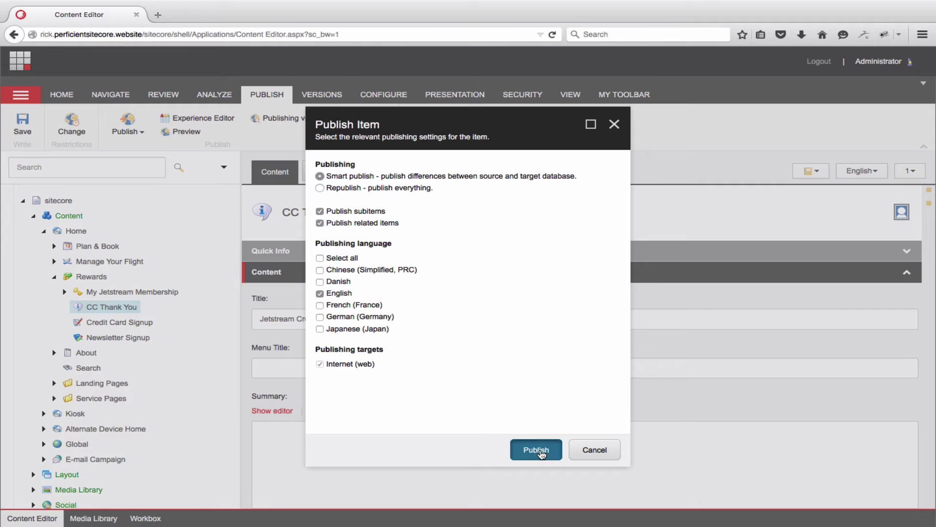
{"action": "left_click", "coordinate": [502, 329]}
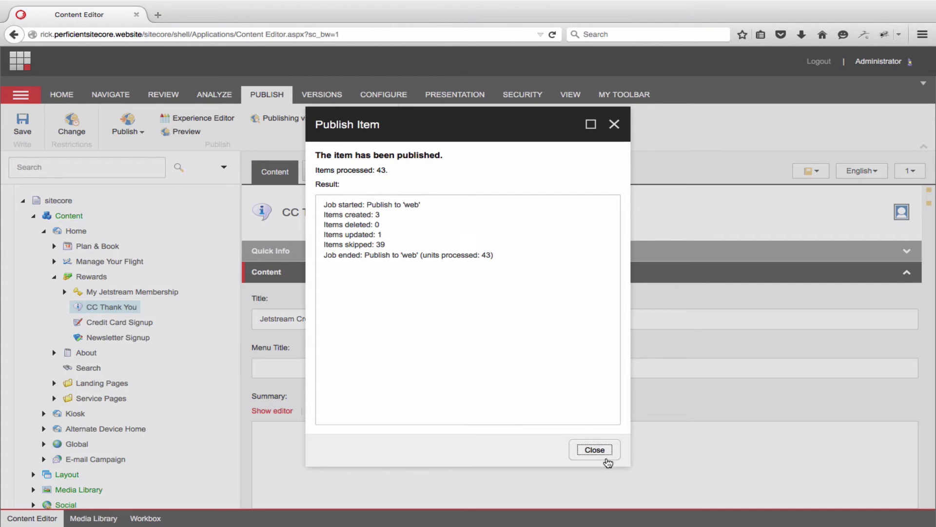
{"action": "left_click", "coordinate": [598, 454]}
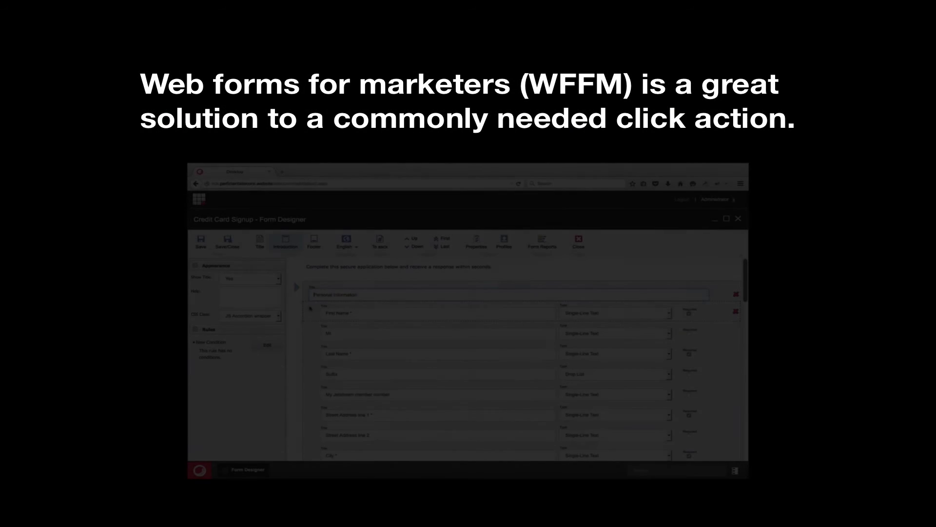
- Tick Required for the Work phone number field under Employment Information
{"action": "scroll", "coordinate": [297, 311], "scroll_direction": "down", "scroll_amount": 3}
{"action": "scroll", "coordinate": [294, 312], "scroll_direction": "down", "scroll_amount": 10}
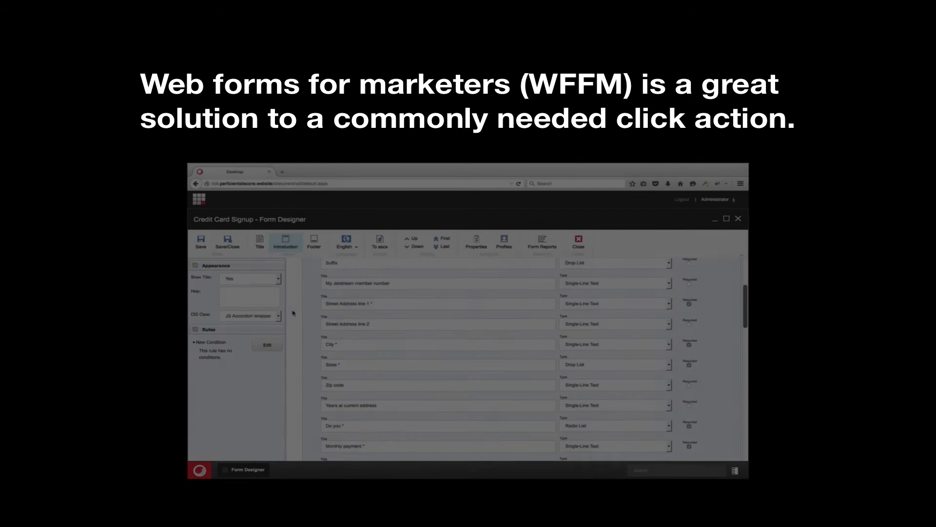
{"action": "scroll", "coordinate": [294, 311], "scroll_direction": "down", "scroll_amount": 3}
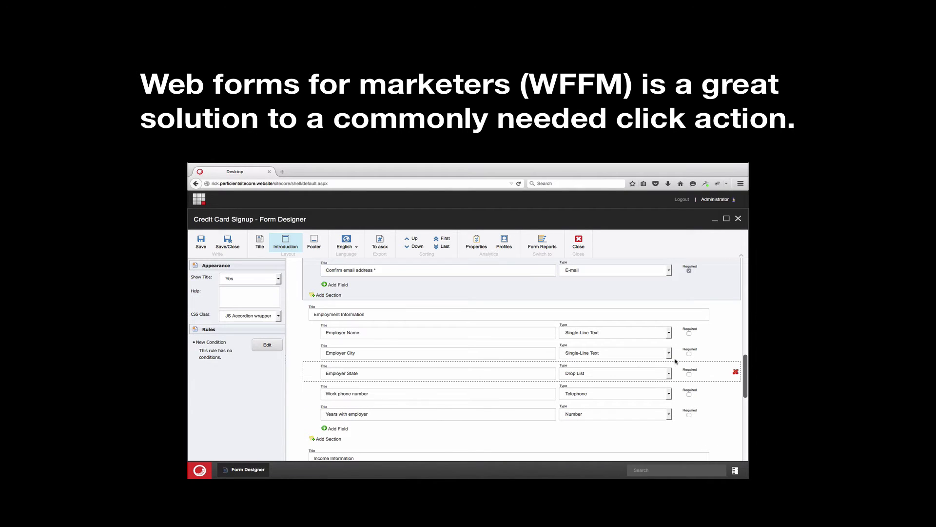
{"action": "left_click", "coordinate": [689, 376]}
{"action": "left_click", "coordinate": [689, 394]}
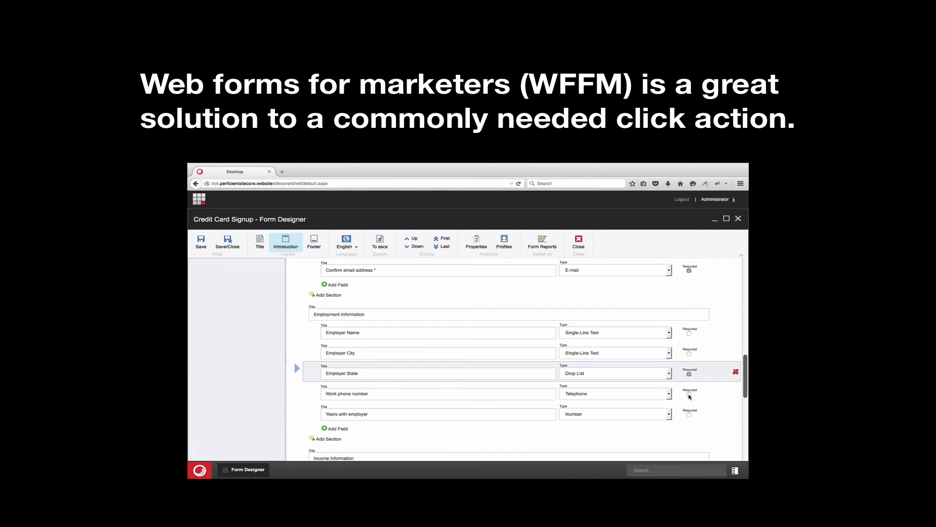
{"action": "left_click", "coordinate": [507, 397]}
{"action": "scroll", "coordinate": [509, 396], "scroll_direction": "down", "scroll_amount": 10}
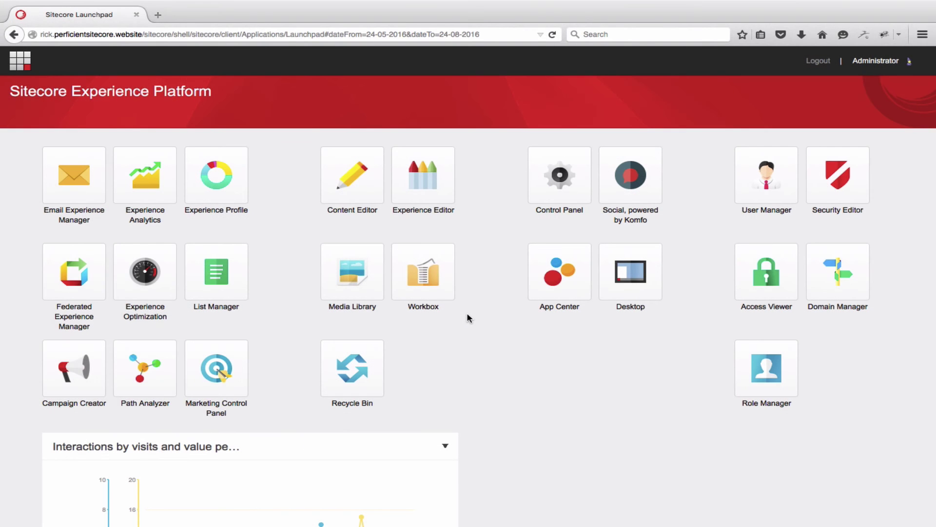
- From the Sitecore Desktop, launch All Applications > Web Forms for Marketers > Create a New Form
{"action": "left_click", "coordinate": [631, 278]}
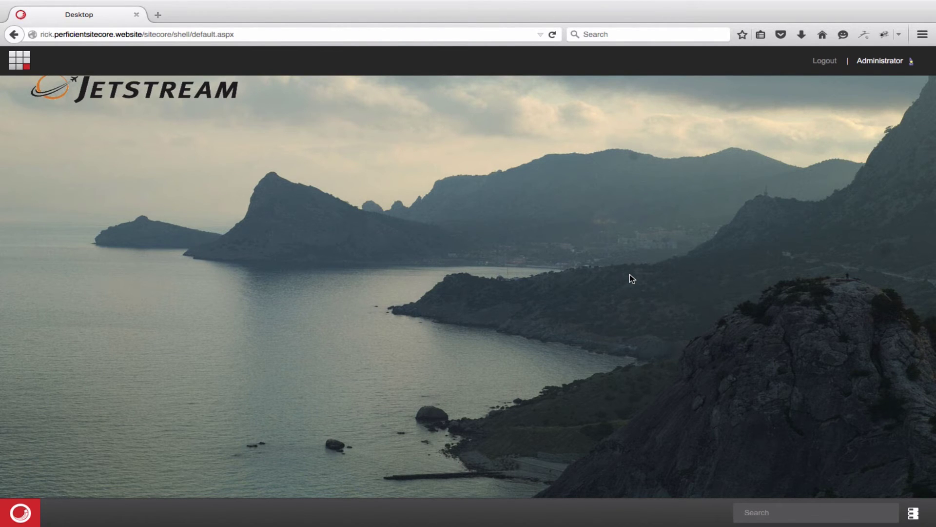
{"action": "left_click", "coordinate": [23, 513]}
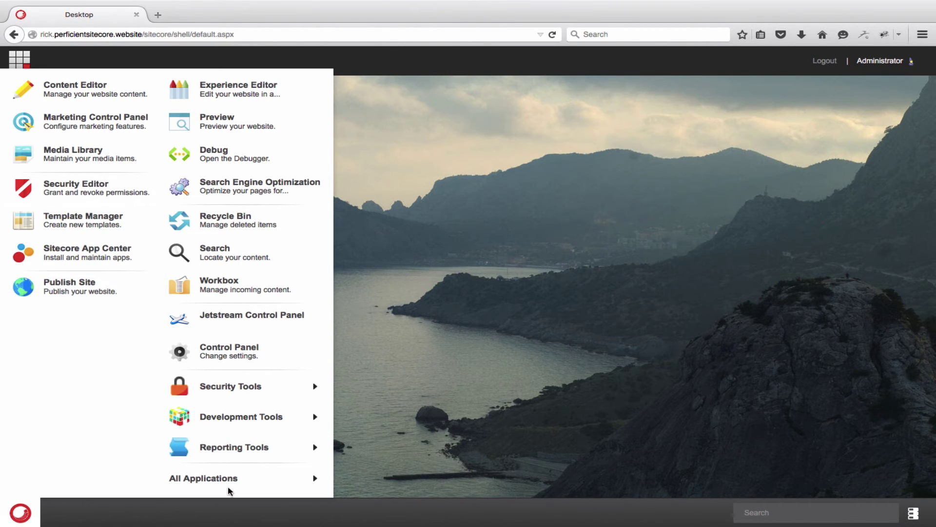
{"action": "mouse_move", "coordinate": [226, 483]}
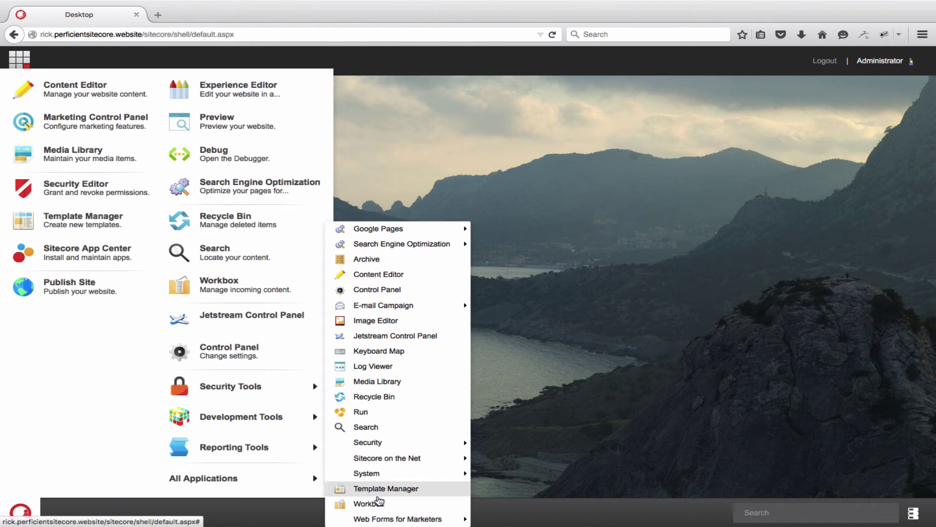
{"action": "mouse_move", "coordinate": [400, 521]}
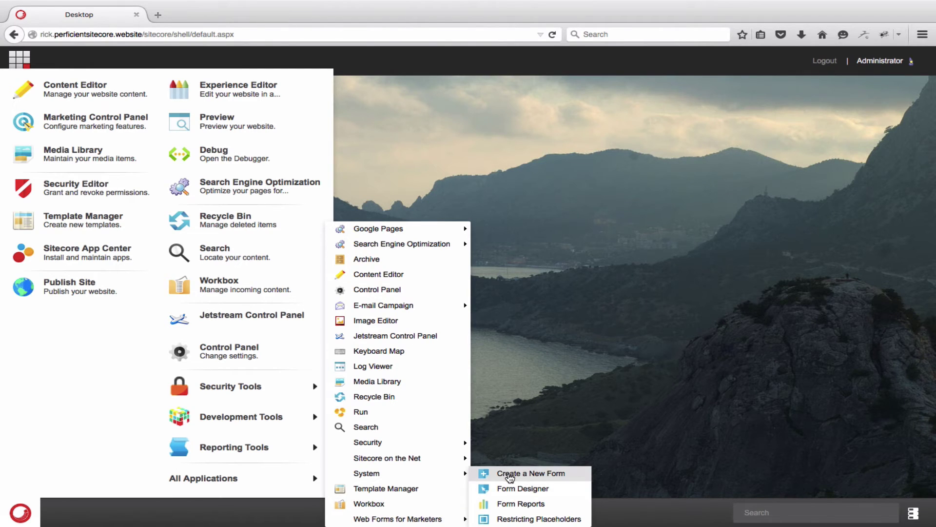
{"action": "left_click", "coordinate": [509, 474]}
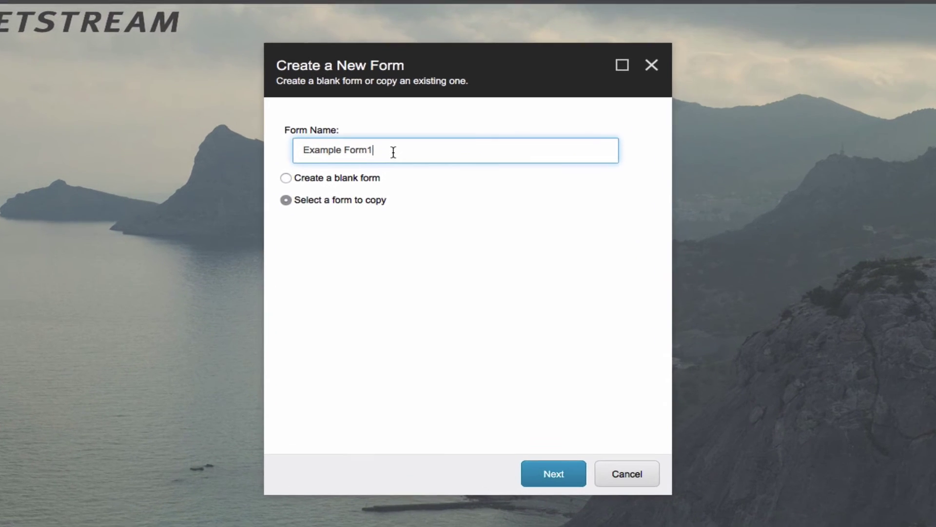
- Name the form 'Whitepaper Download' and choose to create a blank form
{"action": "left_click_drag", "start_coordinate": [409, 193], "coordinate": [335, 193]}
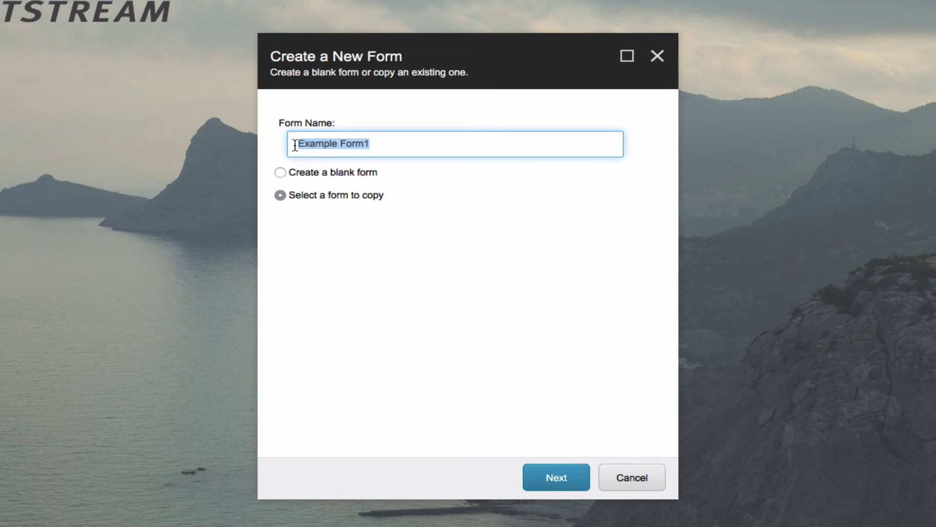
{"action": "left_click", "coordinate": [280, 172]}
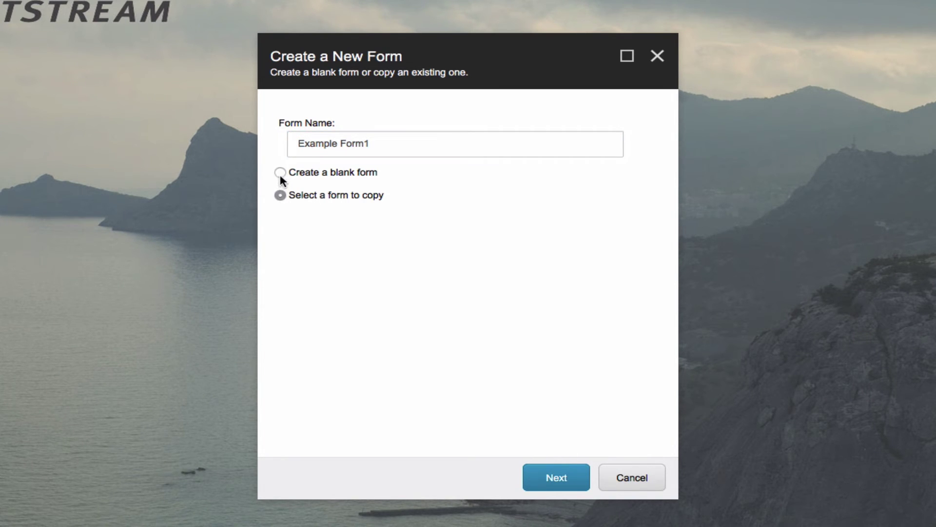
{"action": "left_click", "coordinate": [280, 173]}
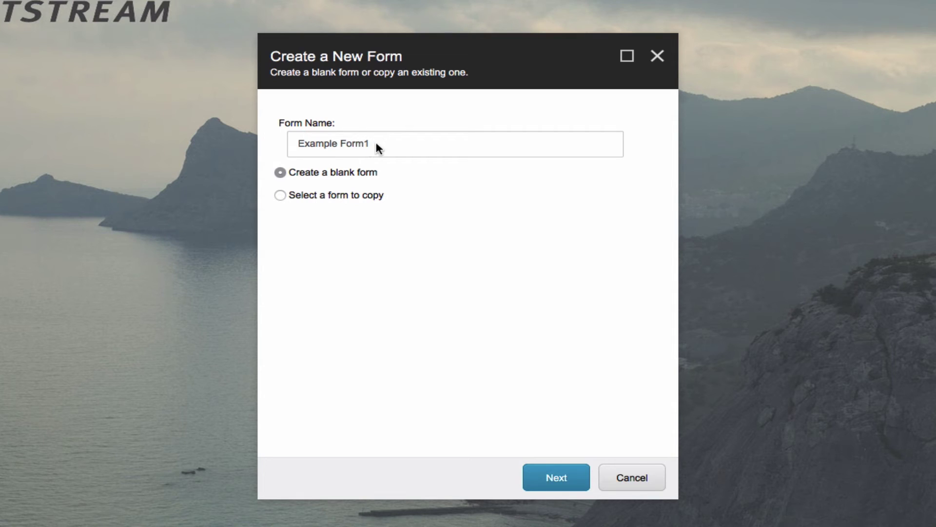
{"action": "double_click", "coordinate": [307, 143]}
{"action": "triple_click", "coordinate": [307, 142]}
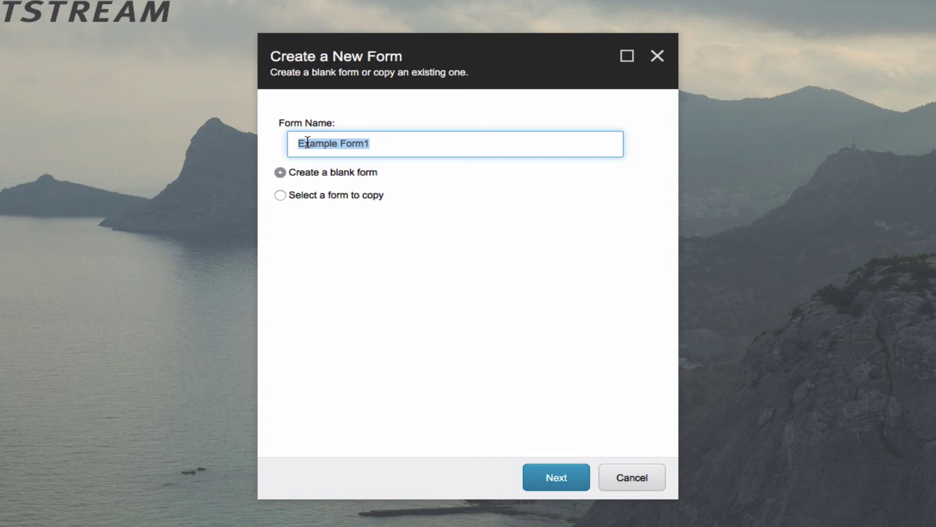
{"action": "type", "text": "W"}
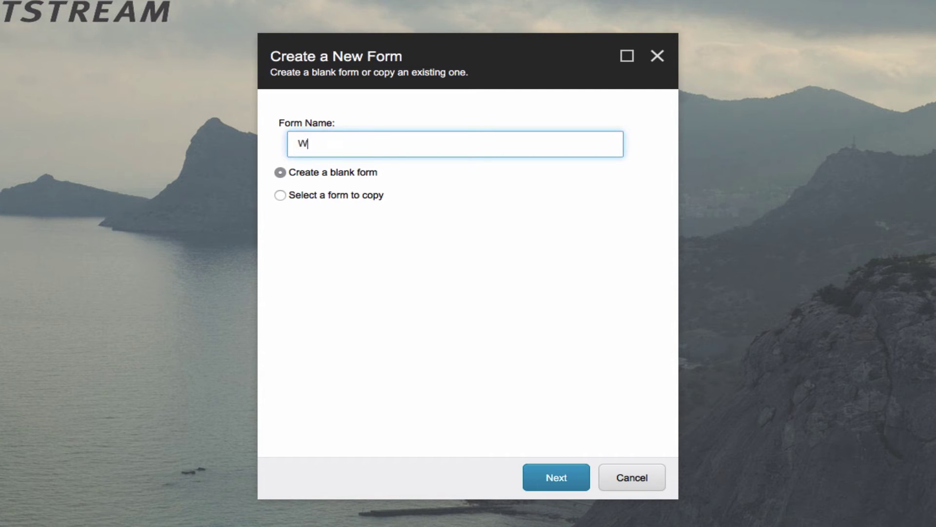
{"action": "type", "text": "hitepaper Downloa"}
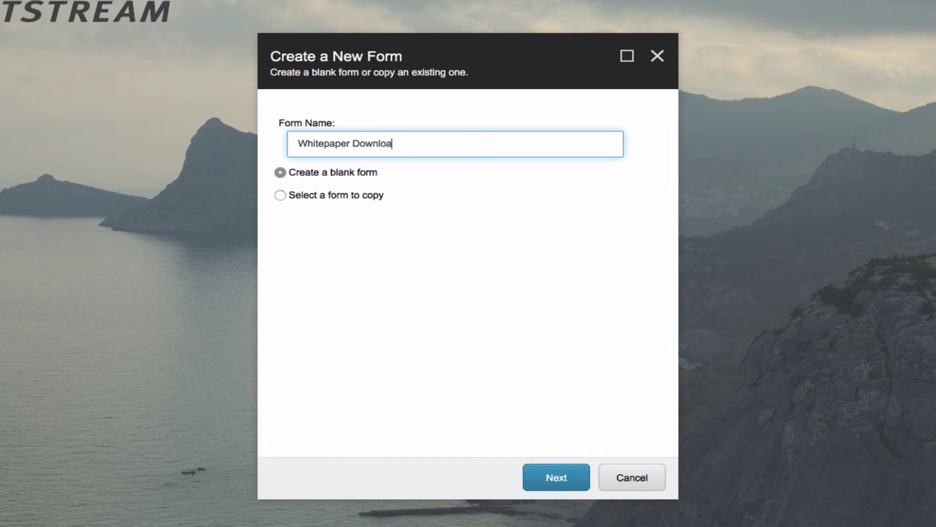
{"action": "type", "text": "d"}
- Review the suggested new goal name and engagement value on the analytics page
{"action": "left_click", "coordinate": [561, 478]}
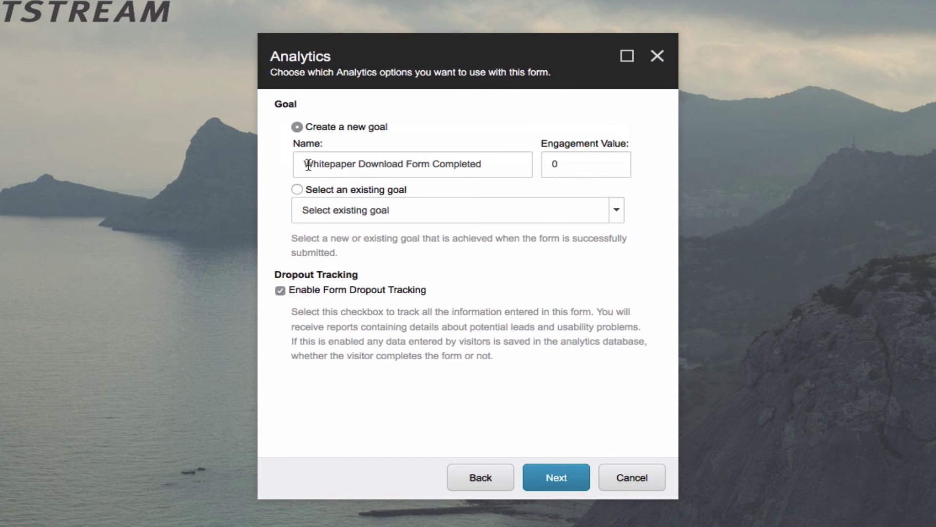
{"action": "left_click_drag", "start_coordinate": [305, 165], "coordinate": [494, 167]}
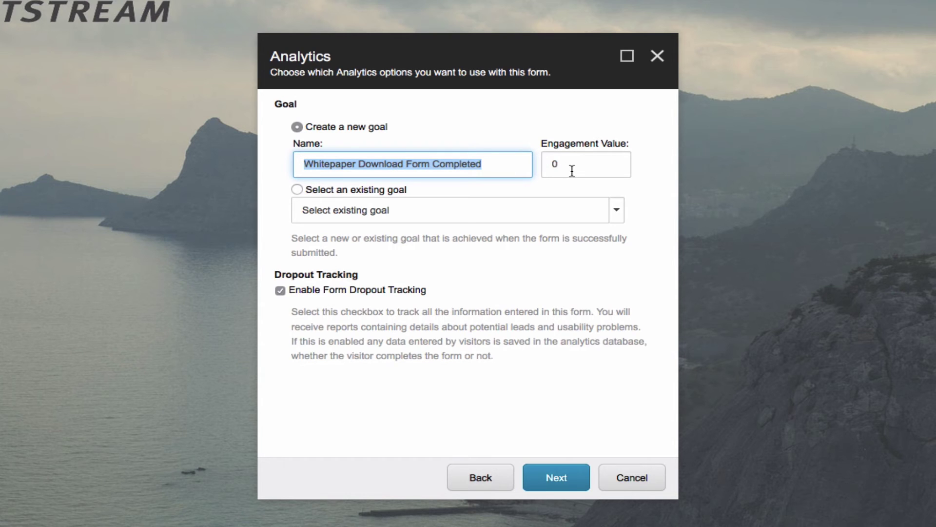
{"action": "left_click_drag", "start_coordinate": [566, 165], "coordinate": [543, 166]}
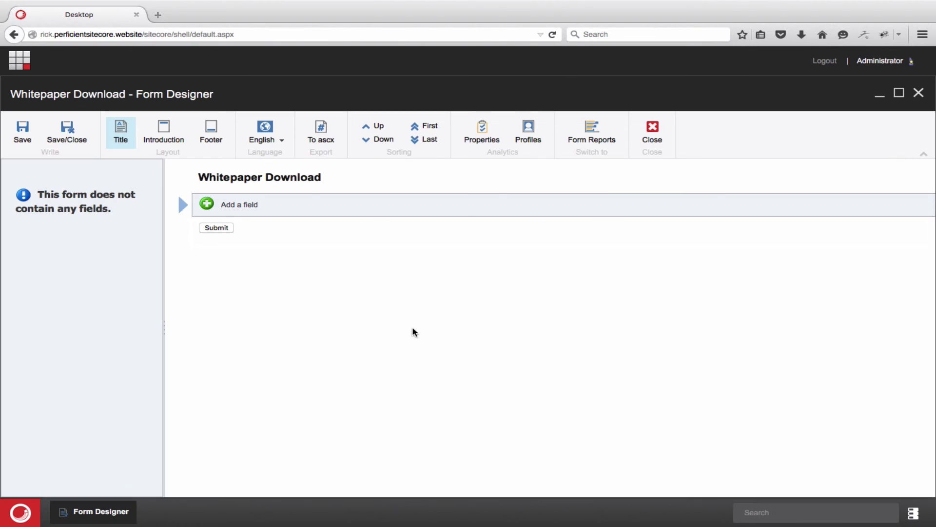
- Add three fields titled 'First Name', 'Last Name' and 'Email' to the form
{"action": "left_click", "coordinate": [233, 212]}
{"action": "type", "text": "First Name"}
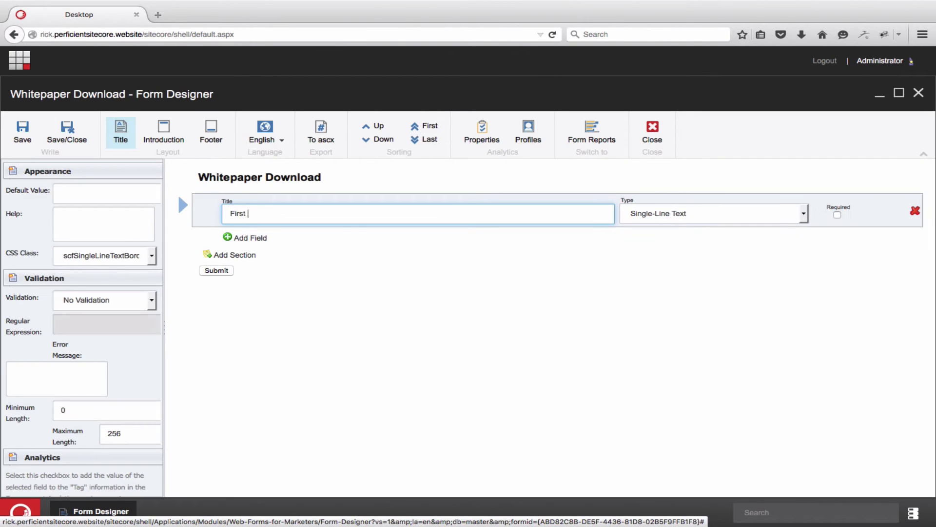
{"action": "left_click", "coordinate": [250, 237]}
{"action": "type", "text": "Last Name"}
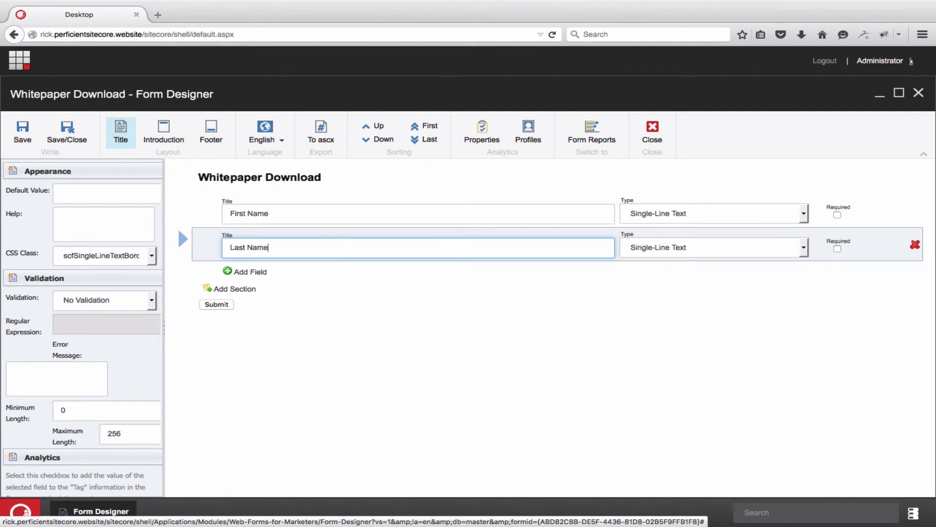
{"action": "left_click", "coordinate": [244, 271]}
{"action": "type", "text": "Email"}
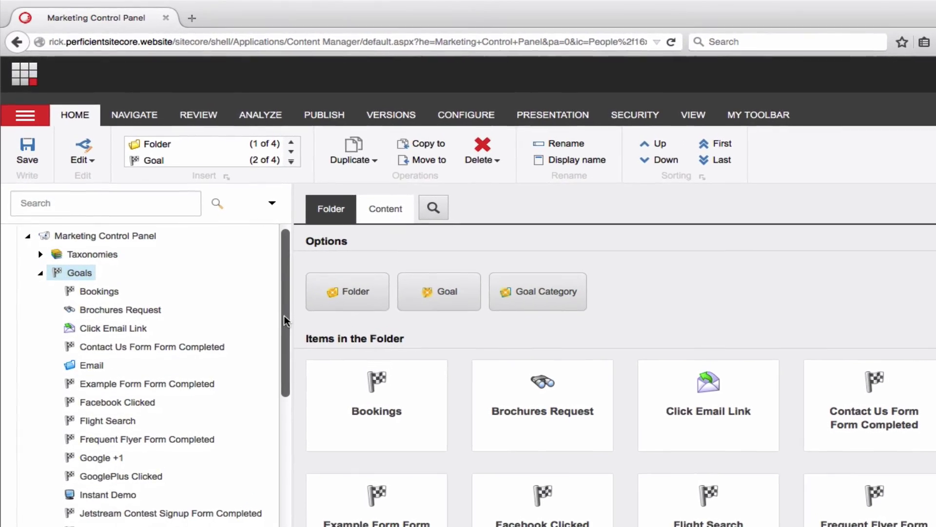
- Scroll through the Goals folder in the Marketing Control Panel tree
{"action": "left_click_drag", "start_coordinate": [289, 326], "coordinate": [320, 526]}
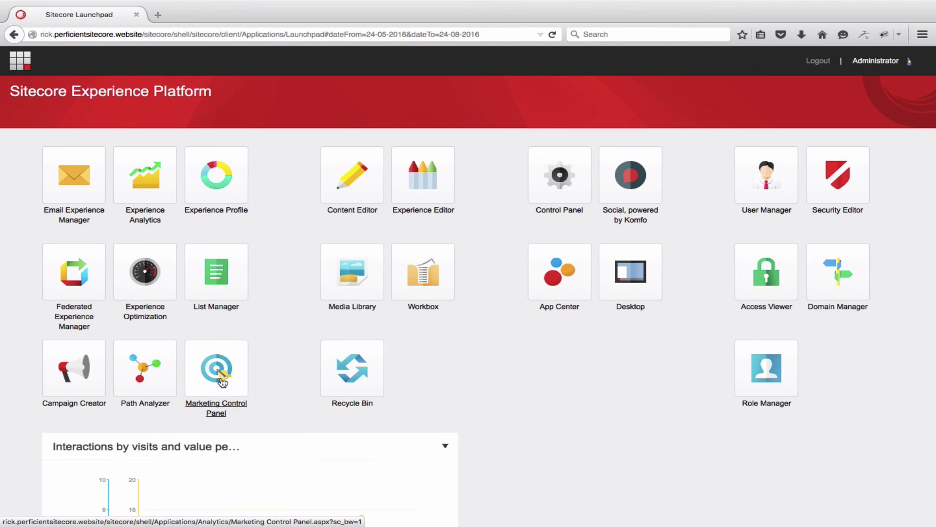
- Open the Marketing Control Panel from the Launchpad and view the Campaigns folder
{"action": "left_click", "coordinate": [220, 378]}
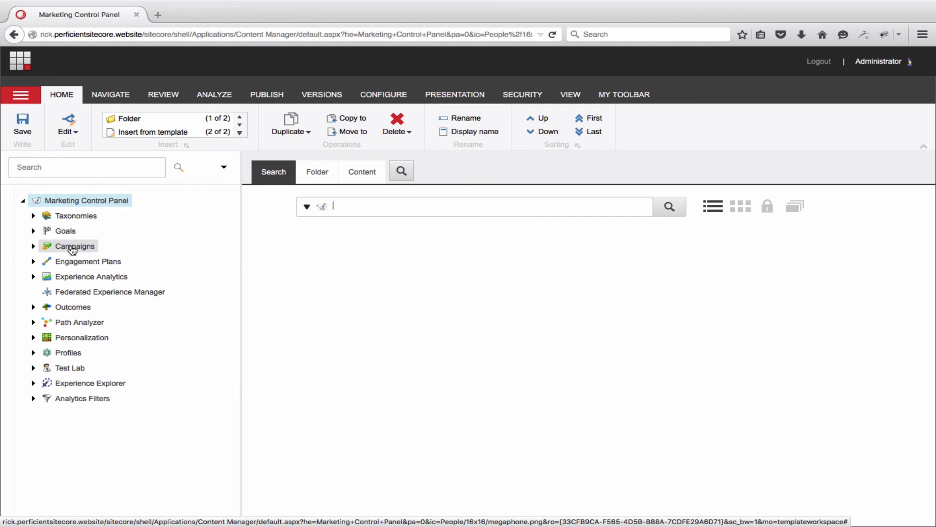
{"action": "left_click", "coordinate": [73, 250]}
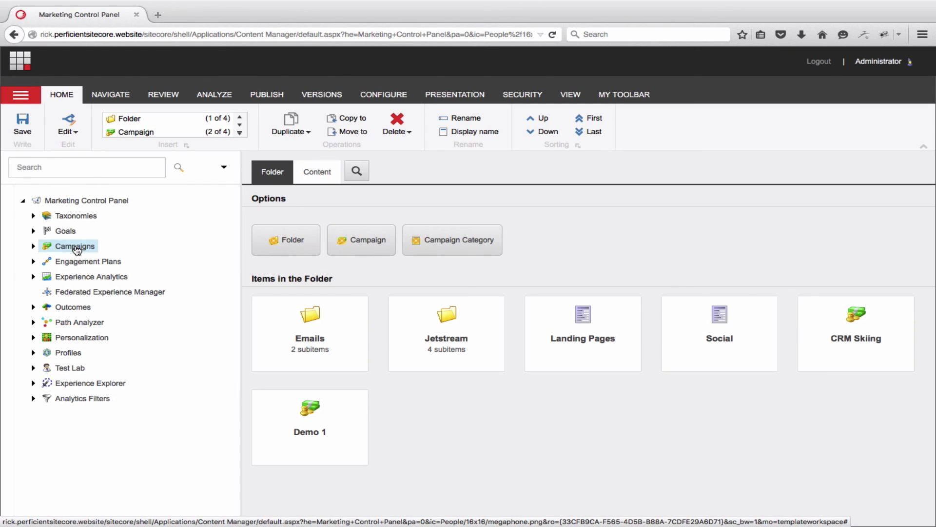